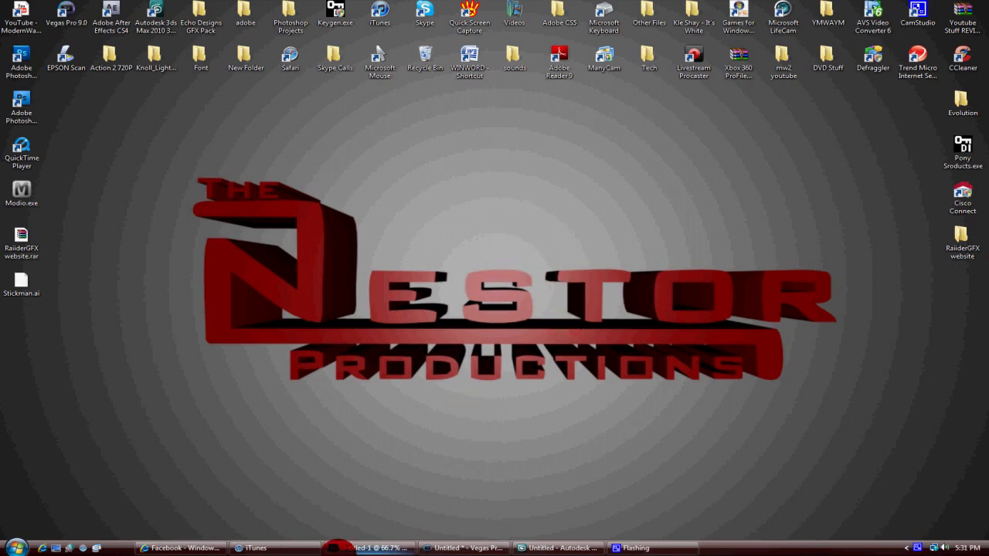
# Close the old stick figure document in Photoshop without saving it
pyautogui.moveTo(362, 548)
pyautogui.click(362, 548)
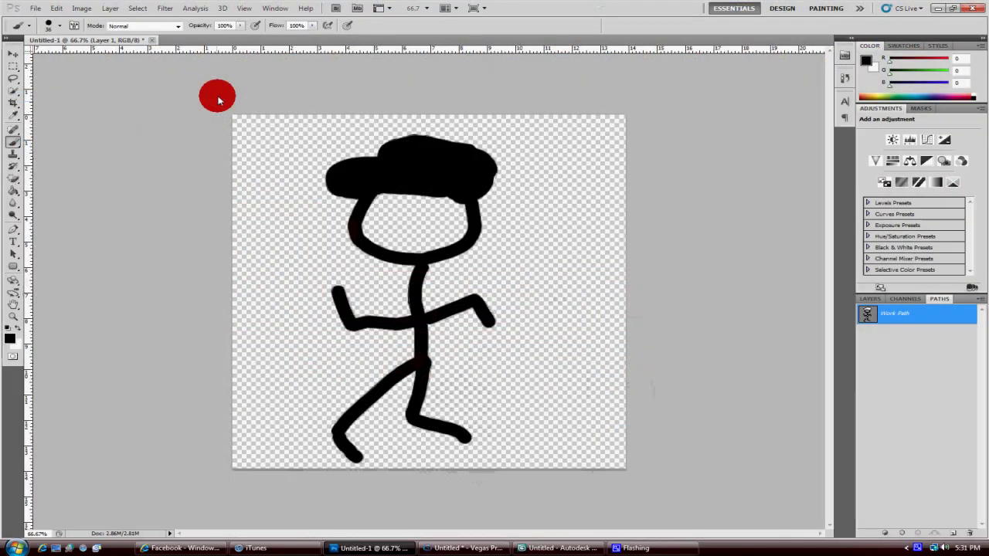
pyautogui.click(152, 39)
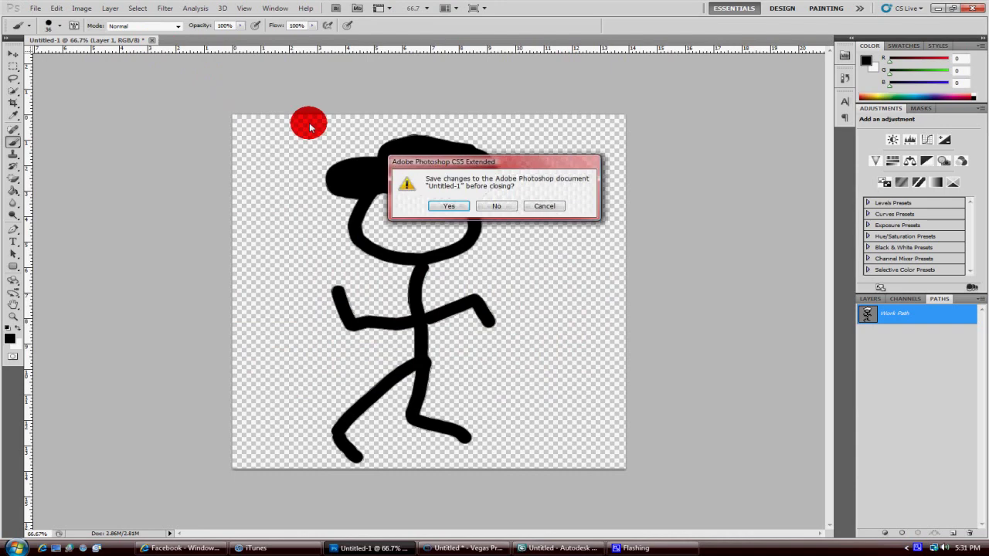
pyautogui.click(493, 208)
# Create a new 1000×1000 document from the Logo preset
pyautogui.click(36, 9)
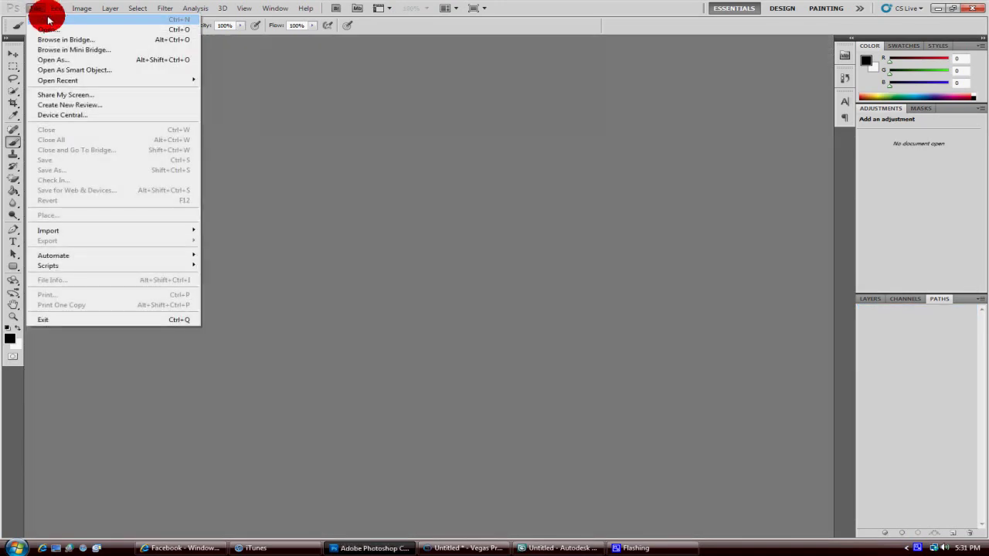
pyautogui.click(45, 19)
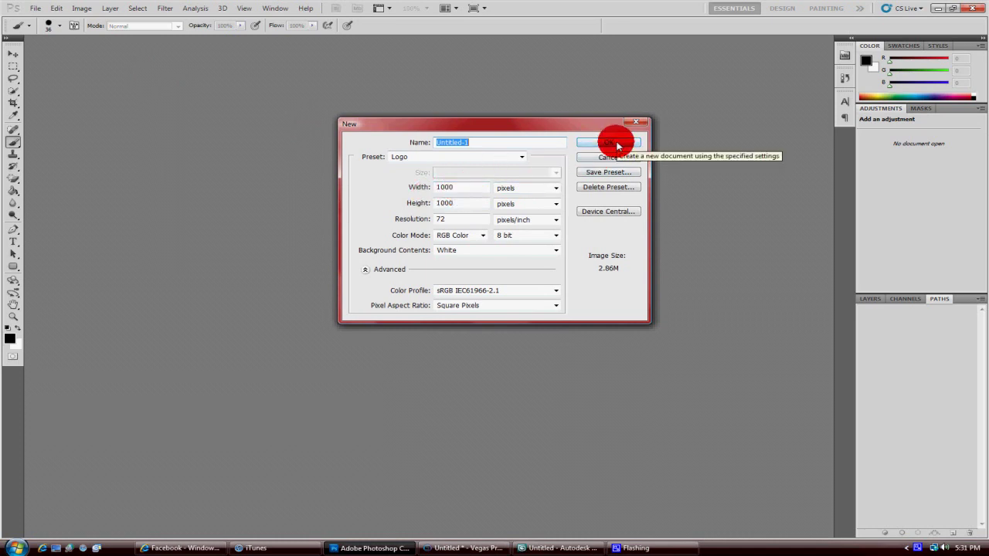
pyautogui.click(610, 143)
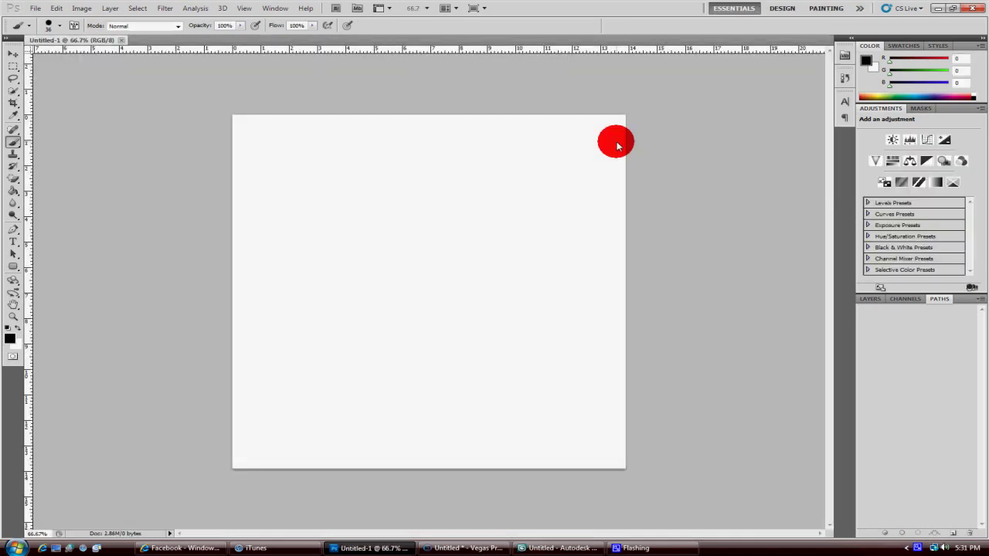
# Erase the white background with the Magic Eraser, leaving a transparent Layer 0, and pick the Brush
pyautogui.click(13, 179)
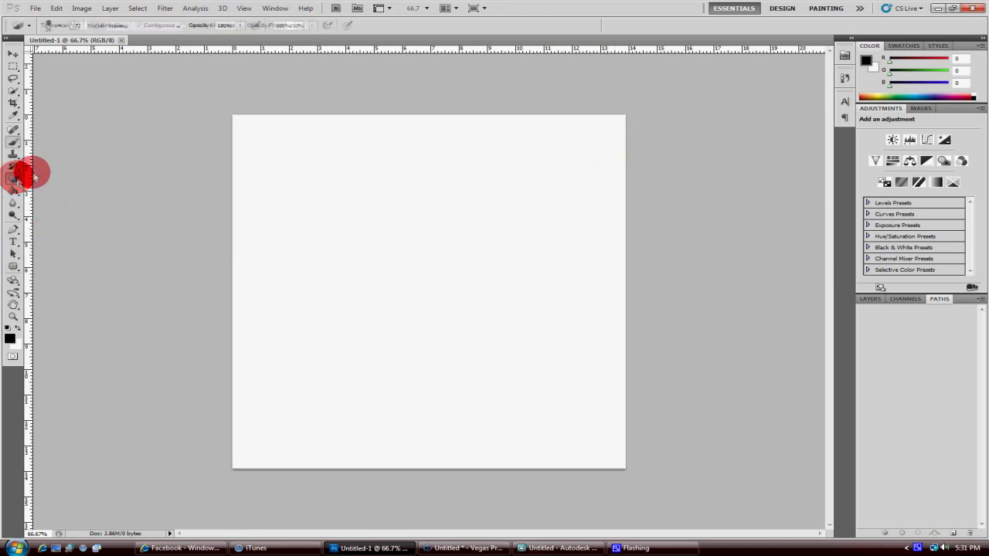
pyautogui.click(456, 216)
pyautogui.click(870, 298)
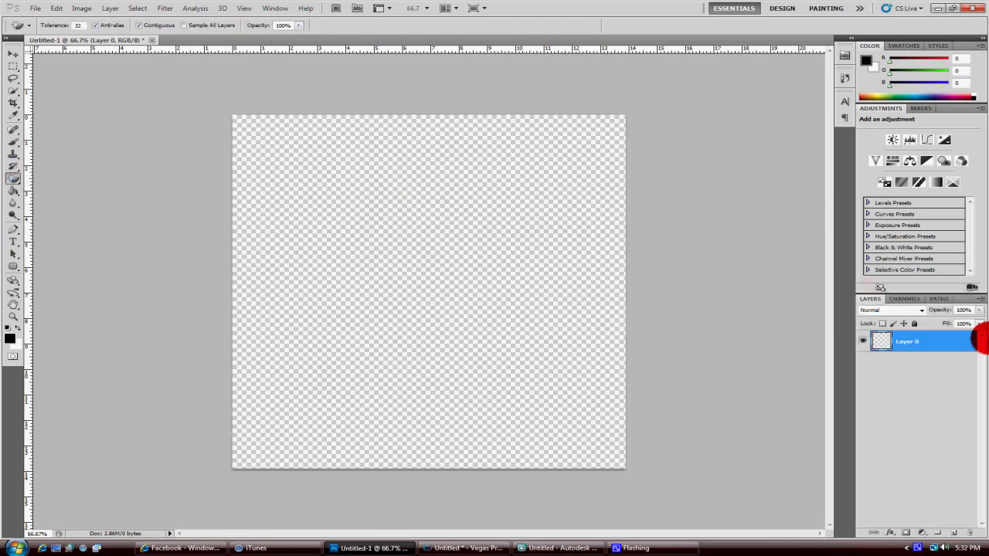
pyautogui.click(13, 144)
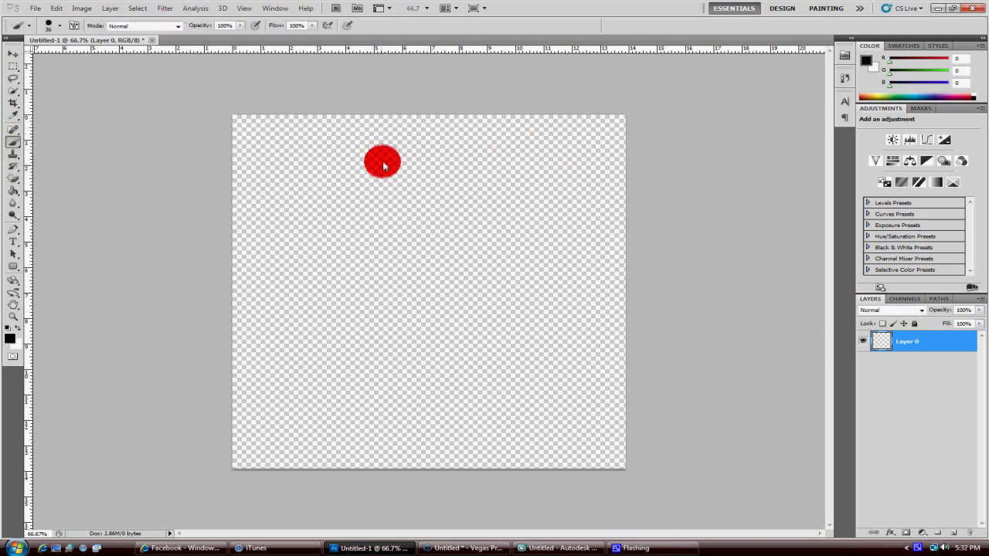
# Brush-paint the round head, body, both legs, both arms and a hat on Layer 0
pyautogui.moveTo(384, 165)
pyautogui.mouseDown()
pyautogui.moveTo(355, 247)
pyautogui.moveTo(416, 266)
pyautogui.moveTo(447, 219)
pyautogui.moveTo(402, 170)
pyautogui.mouseUp()
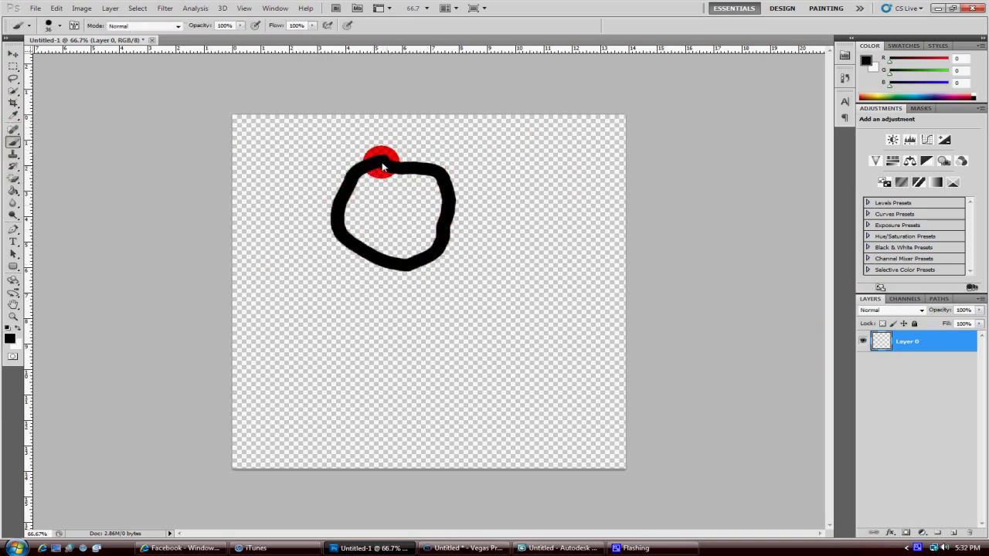
pyautogui.moveTo(409, 267)
pyautogui.mouseDown()
pyautogui.moveTo(397, 418)
pyautogui.moveTo(344, 463)
pyautogui.mouseUp()
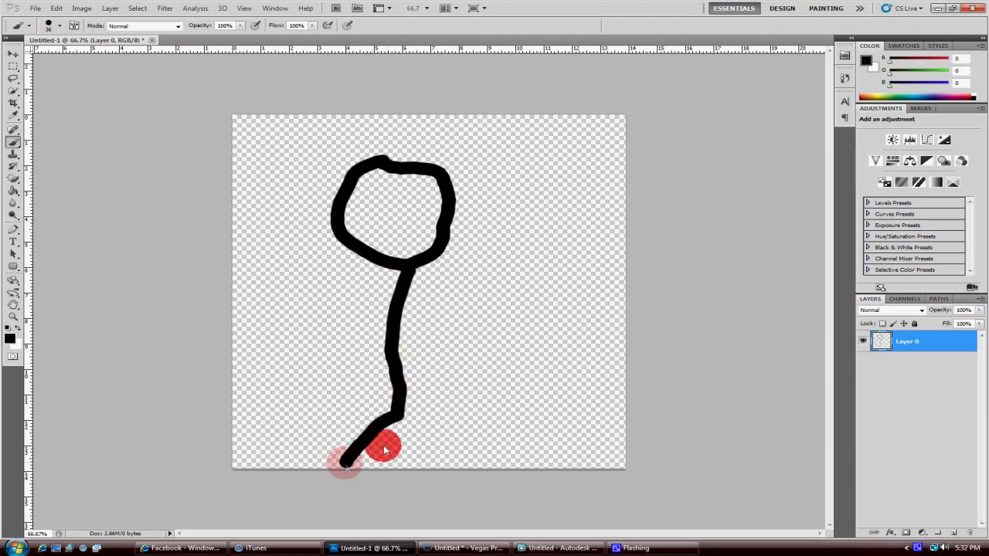
pyautogui.moveTo(404, 433); pyautogui.dragTo(463, 466)
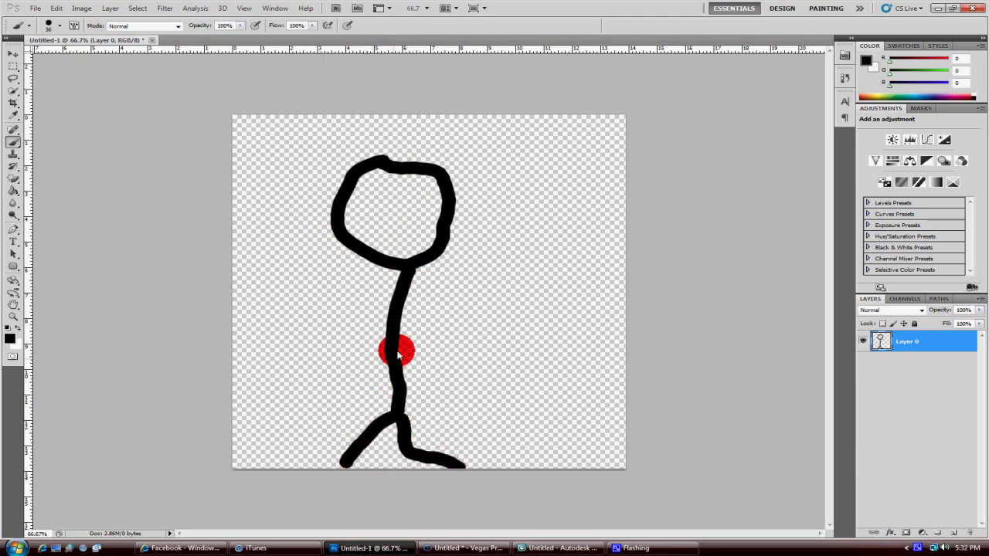
pyautogui.moveTo(373, 334); pyautogui.dragTo(313, 294)
pyautogui.moveTo(399, 314)
pyautogui.mouseDown()
pyautogui.moveTo(452, 311)
pyautogui.moveTo(466, 342)
pyautogui.mouseUp()
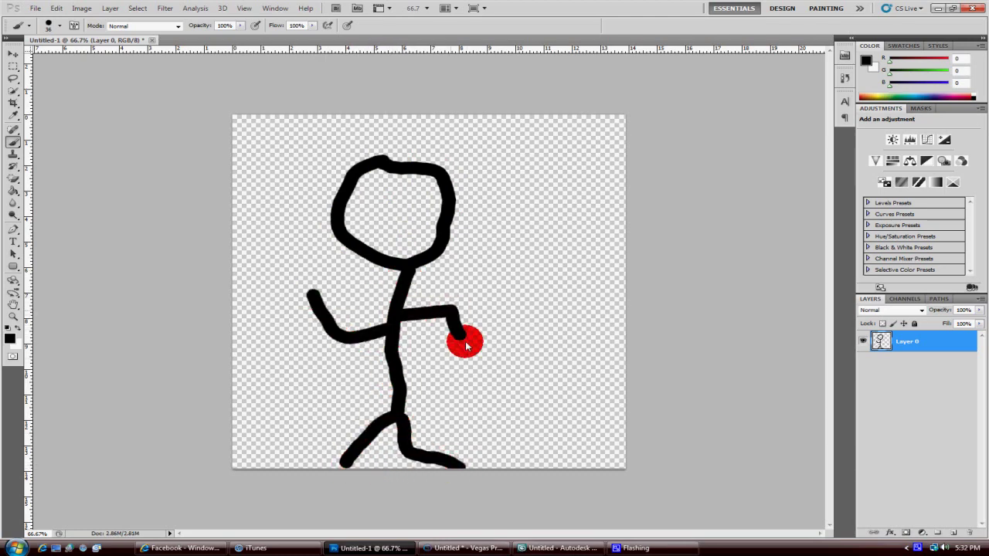
pyautogui.moveTo(356, 186)
pyautogui.mouseDown()
pyautogui.moveTo(460, 178)
pyautogui.moveTo(447, 147)
pyautogui.moveTo(417, 143)
pyautogui.moveTo(381, 161)
pyautogui.moveTo(369, 181)
pyautogui.moveTo(329, 185)
pyautogui.moveTo(348, 164)
pyautogui.moveTo(378, 168)
pyautogui.mouseUp()
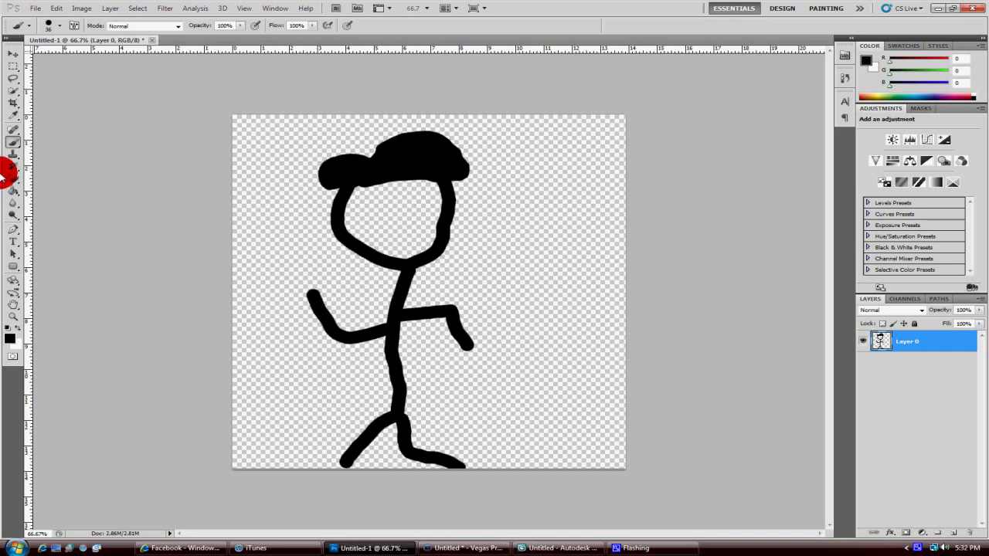
# Select Layer 0's pixels and make a work path from them at tolerance 2.0
pyautogui.rightClick(879, 344)
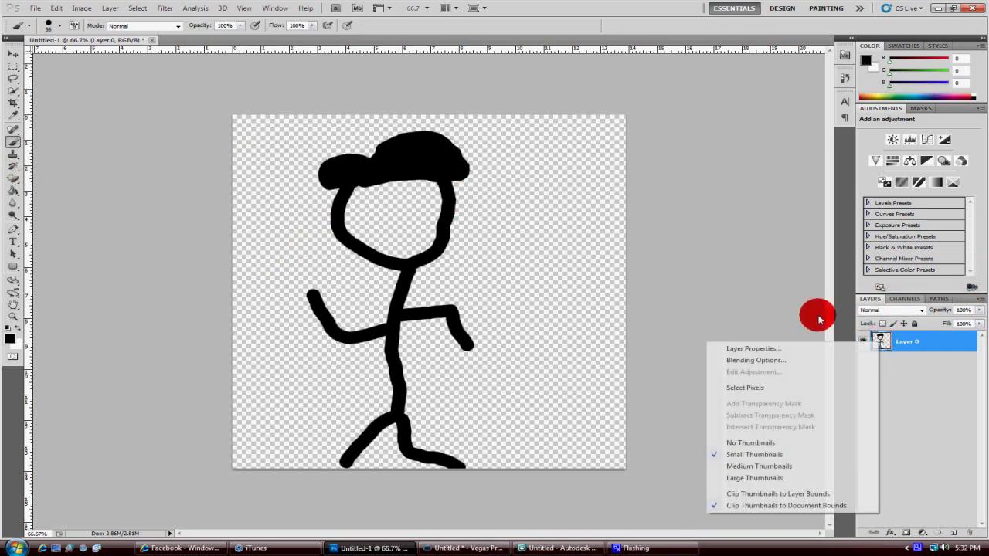
pyautogui.click(754, 386)
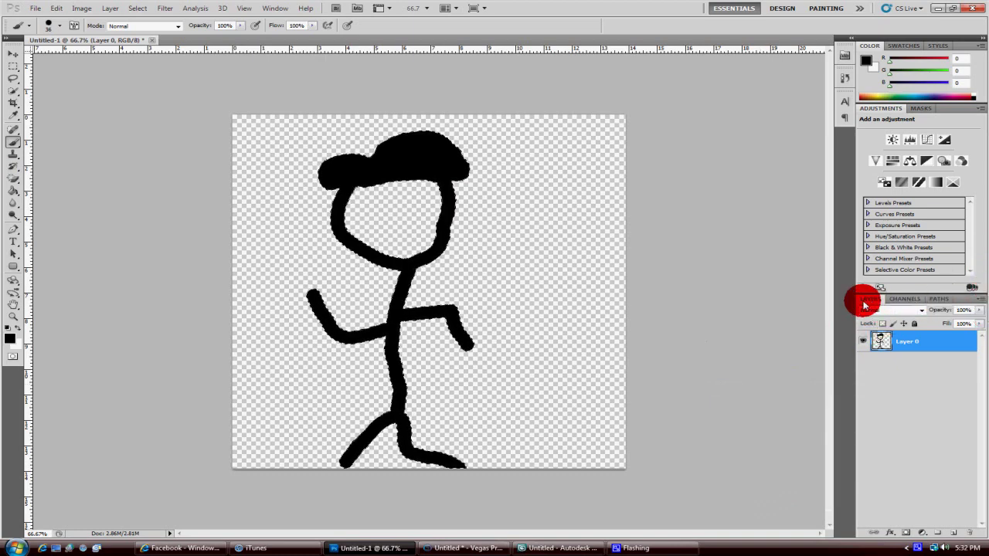
pyautogui.click(944, 300)
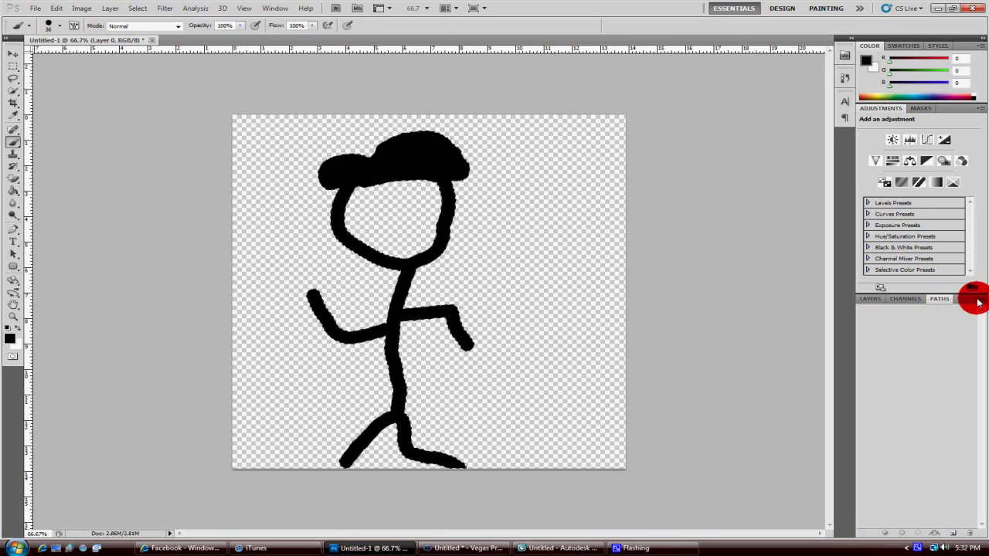
pyautogui.click(979, 299)
pyautogui.click(922, 340)
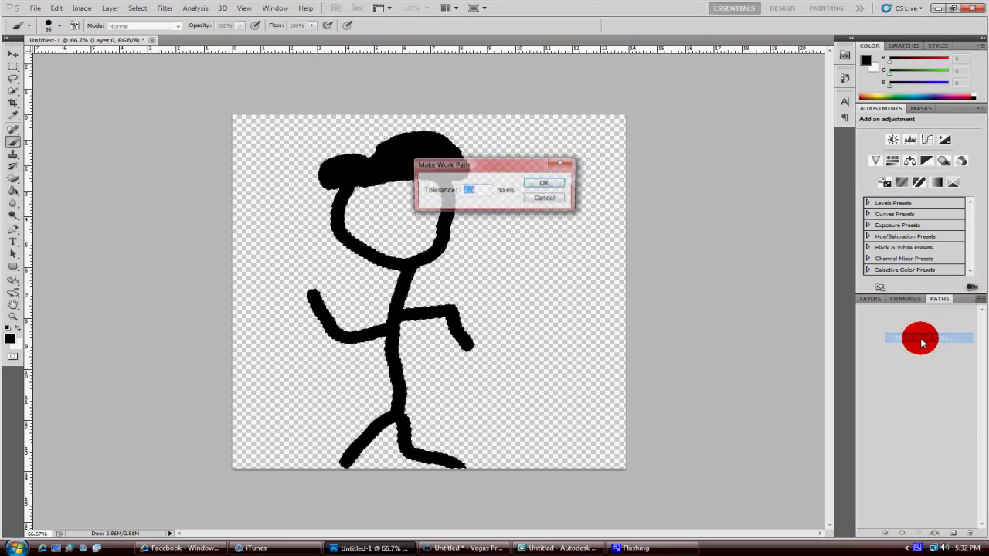
pyautogui.click(545, 186)
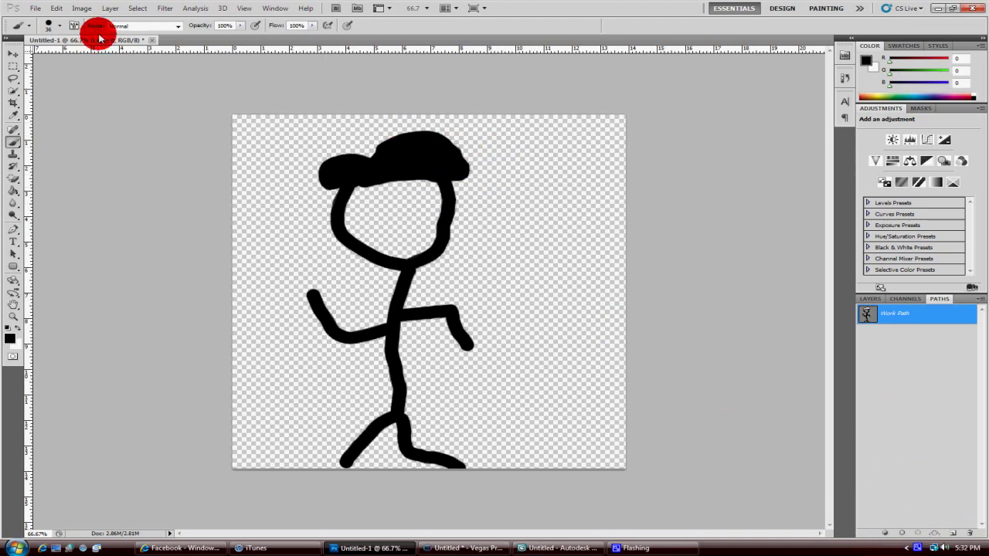
# Export the work path with Paths to Illustrator as Untitled-1.ai on the Desktop
pyautogui.click(33, 11)
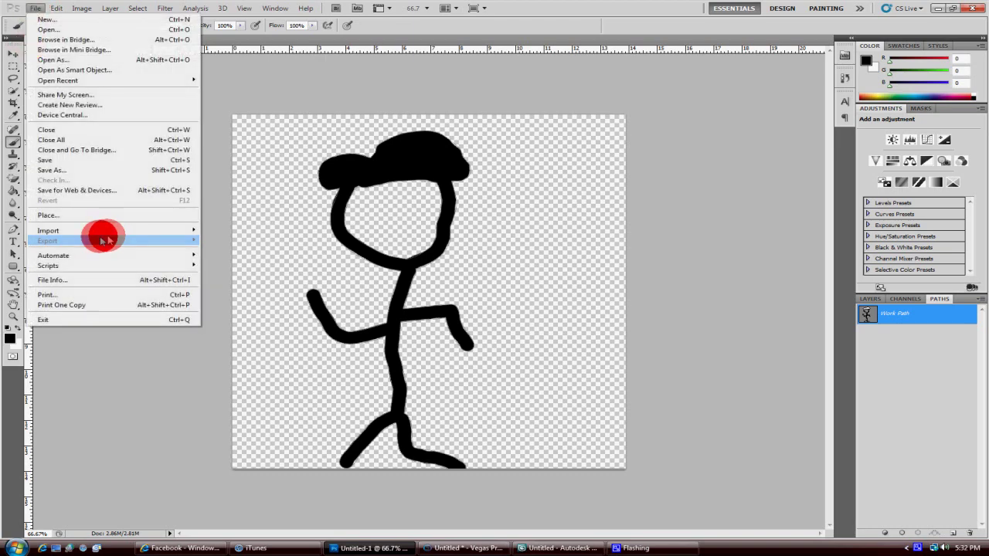
pyautogui.moveTo(116, 230)
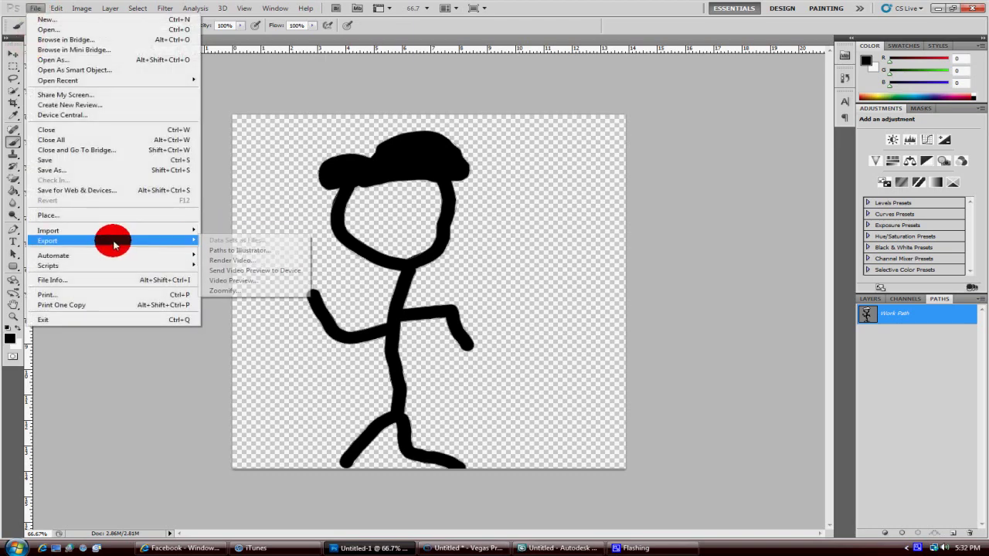
pyautogui.click(250, 253)
pyautogui.click(576, 187)
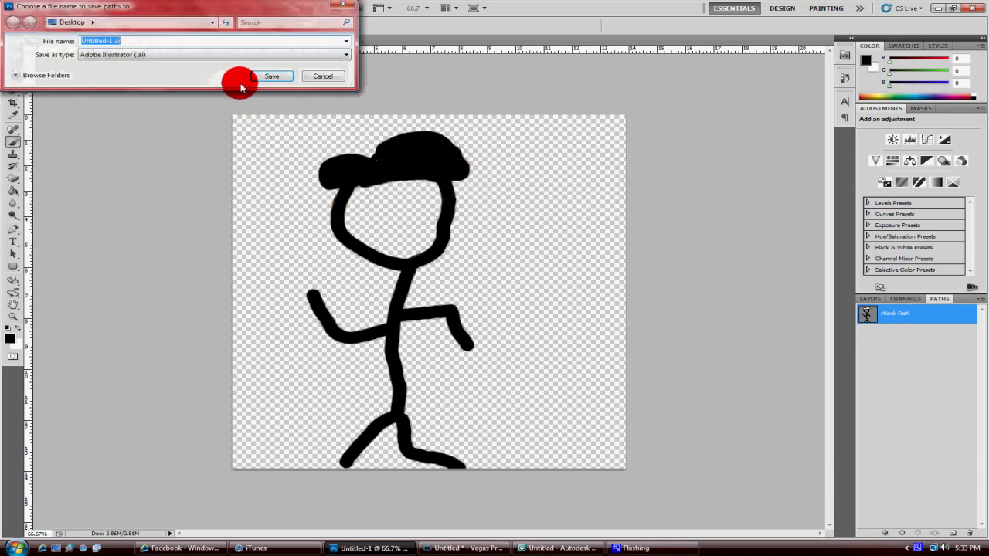
pyautogui.click(258, 77)
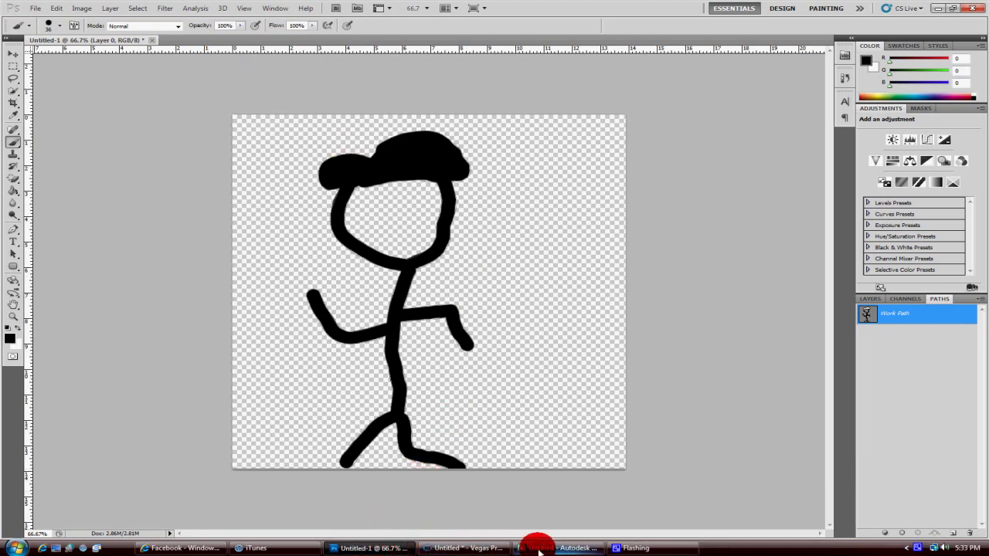
pyautogui.moveTo(539, 551)
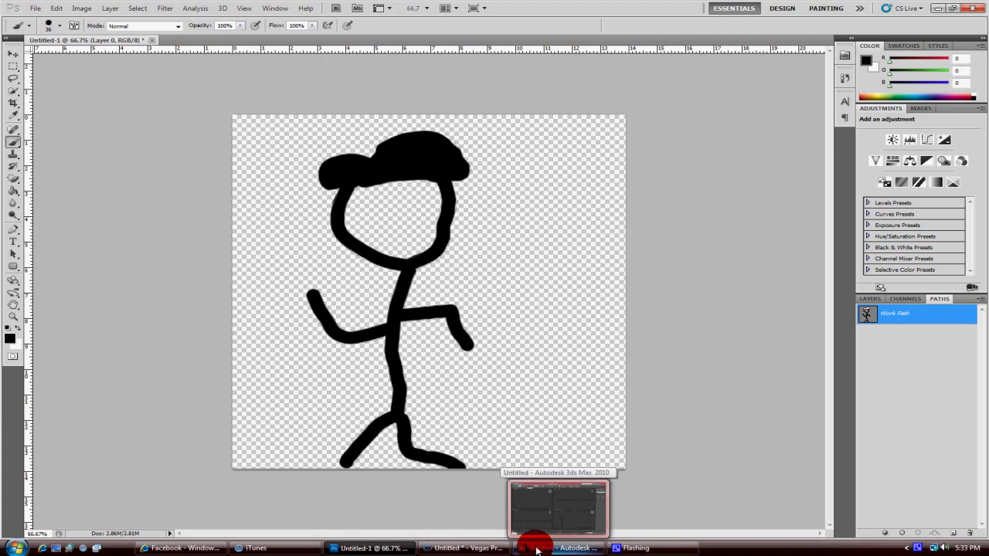
# Switch to 3ds Max and reset to an empty scene, declining to save the old one
pyautogui.click(538, 548)
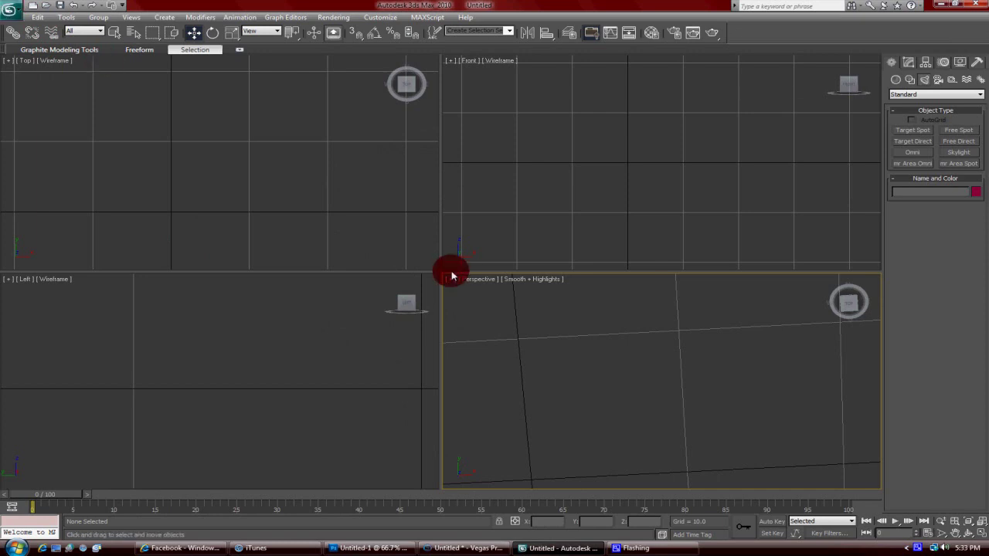
pyautogui.click(11, 8)
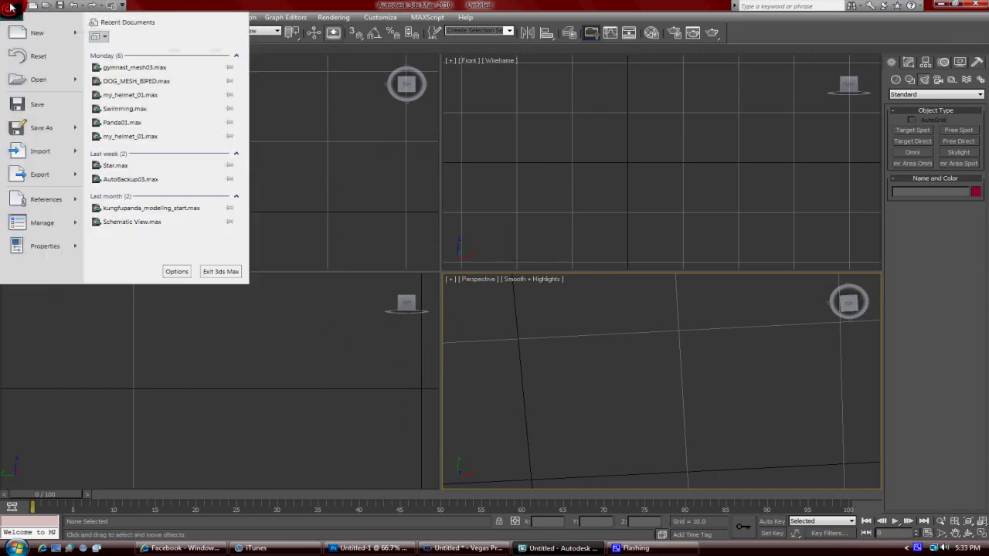
pyautogui.click(71, 56)
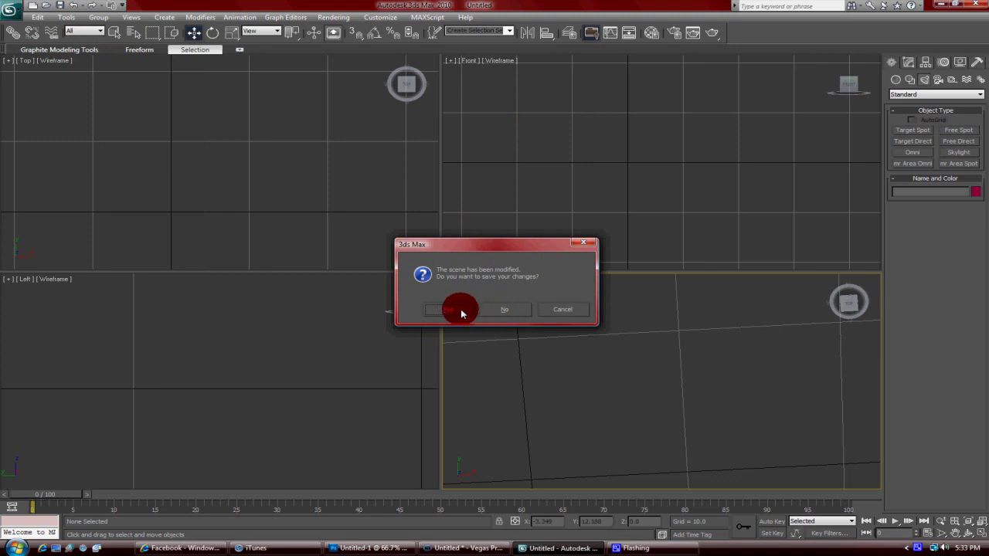
pyautogui.click(461, 310)
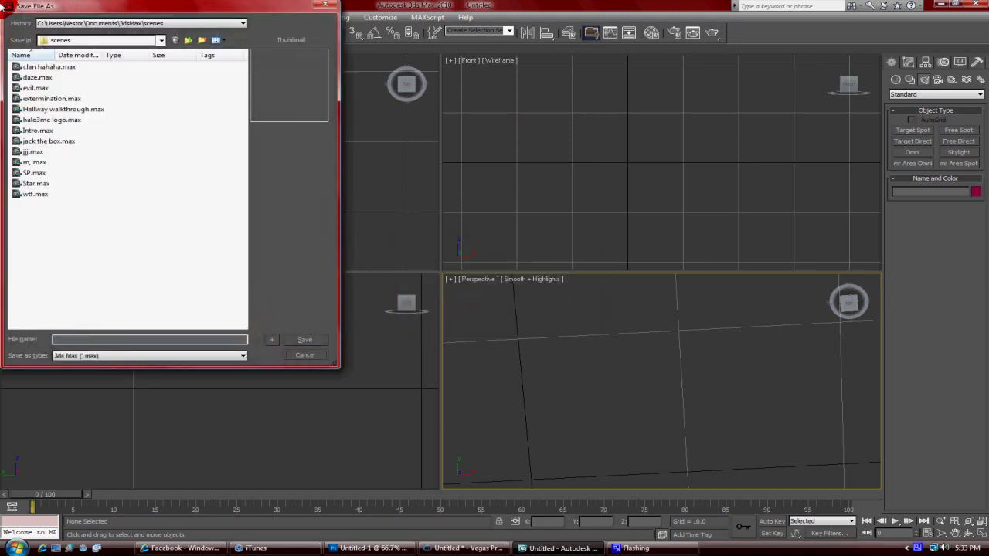
pyautogui.click(303, 355)
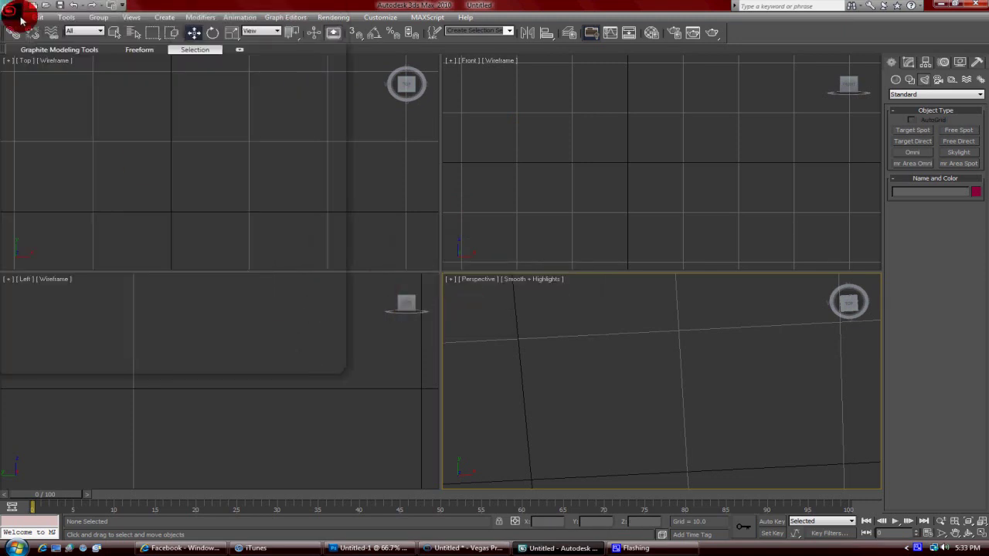
pyautogui.click(21, 21)
pyautogui.click(49, 55)
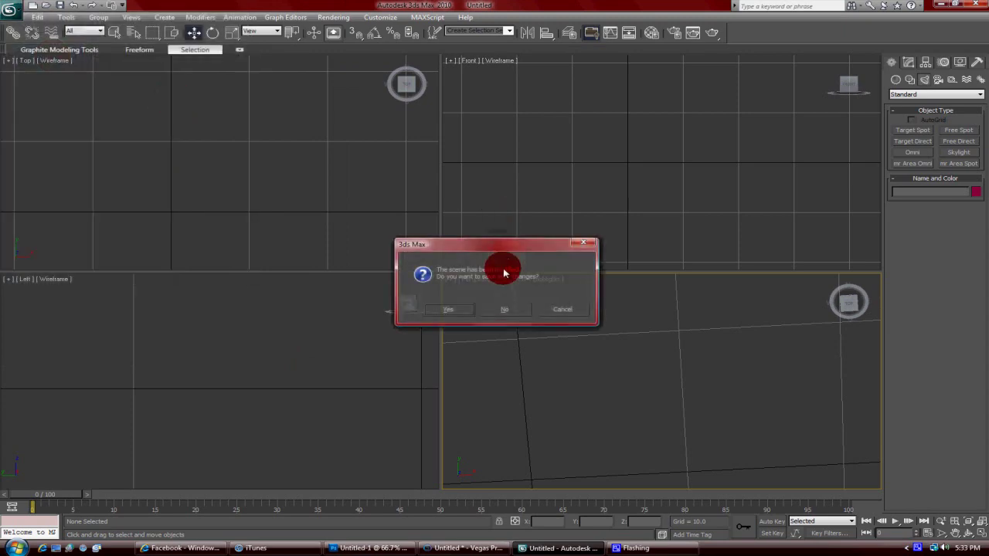
pyautogui.click(506, 309)
pyautogui.click(470, 287)
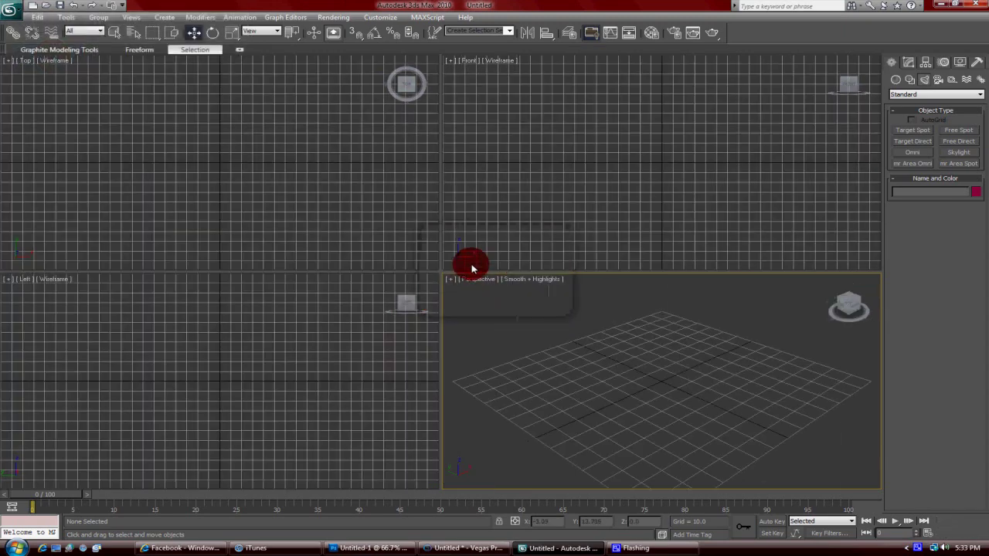
pyautogui.click(10, 10)
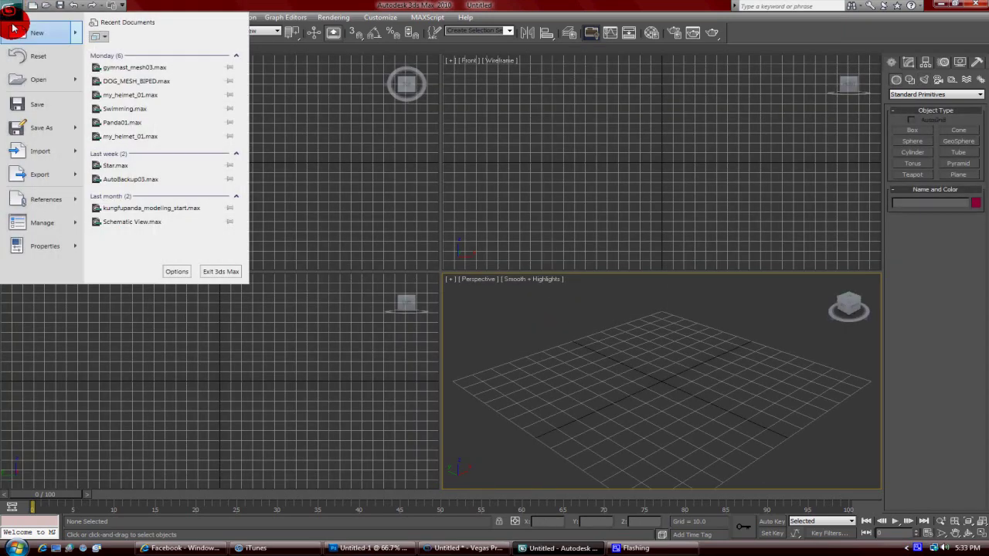
# Merge Untitled-1.ai from the Desktop into the scene, listing all file types, as a shape
pyautogui.click(40, 87)
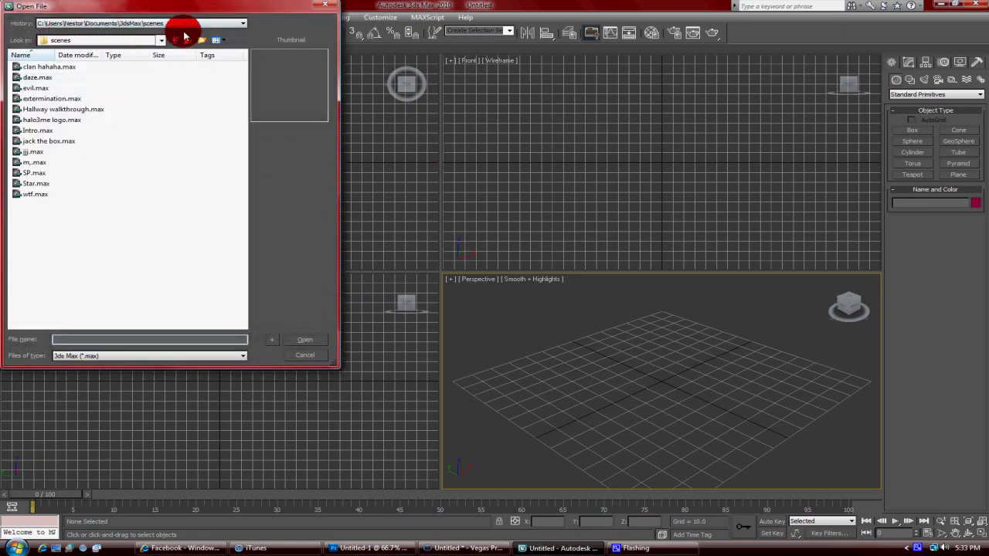
pyautogui.click(187, 38)
pyautogui.click(187, 39)
pyautogui.click(187, 38)
pyautogui.click(186, 39)
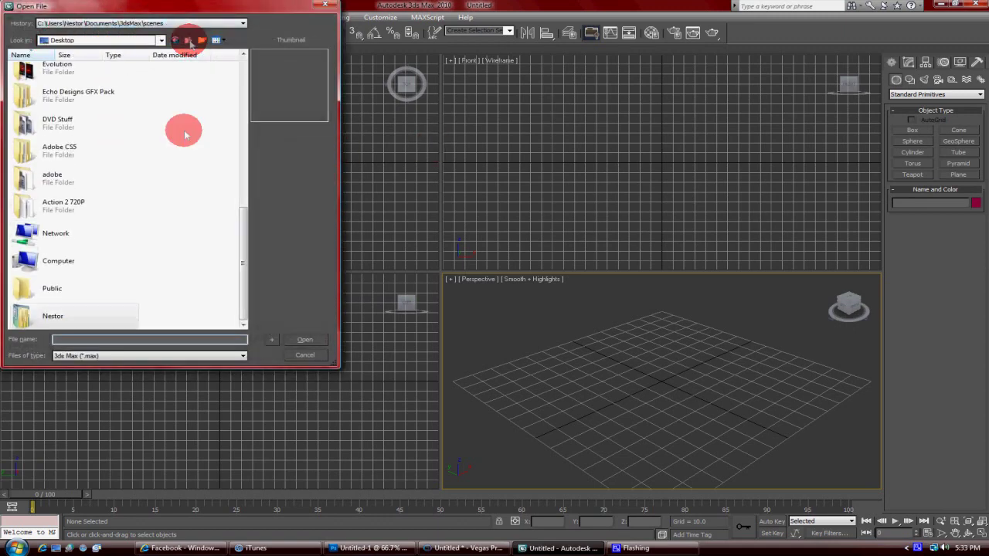
pyautogui.click(112, 357)
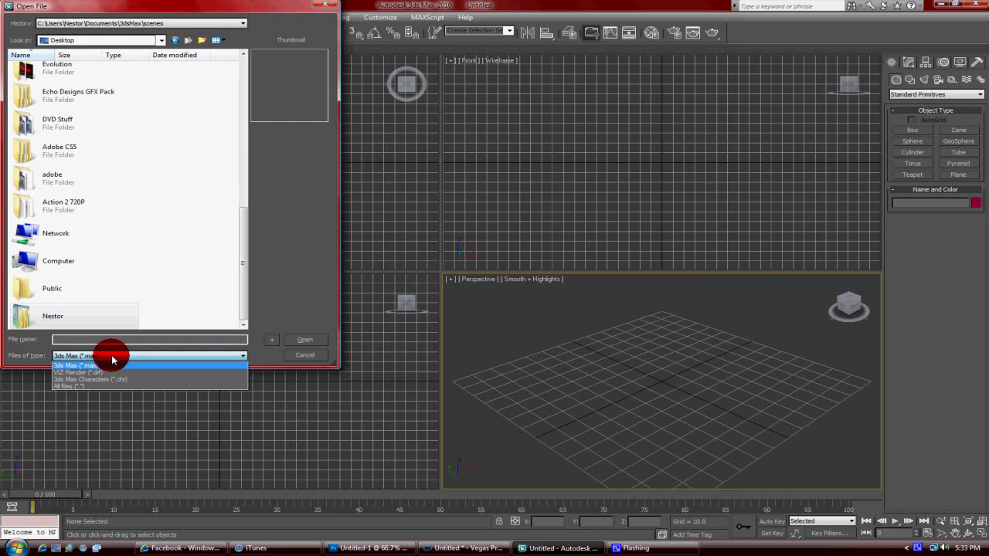
pyautogui.click(86, 387)
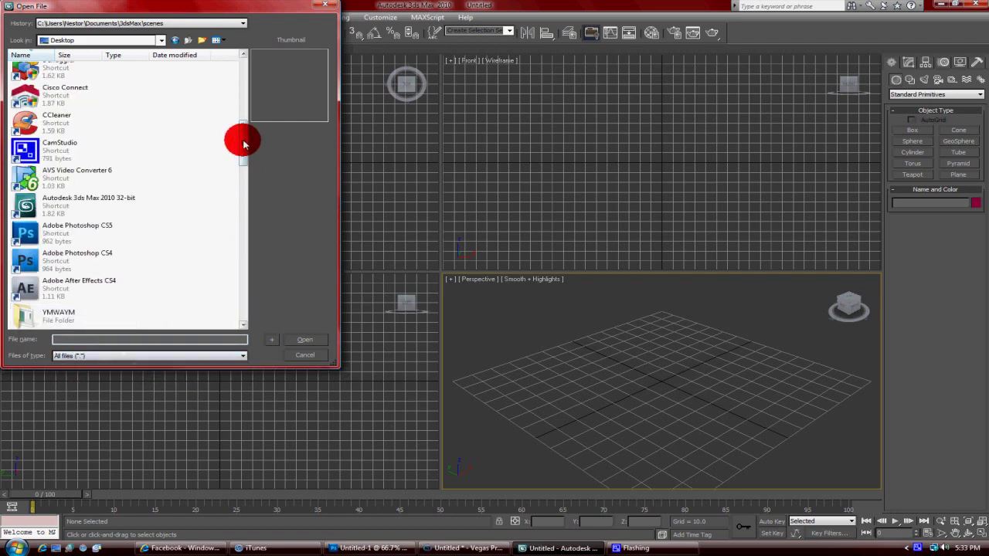
pyautogui.moveTo(242, 144); pyautogui.dragTo(227, 48)
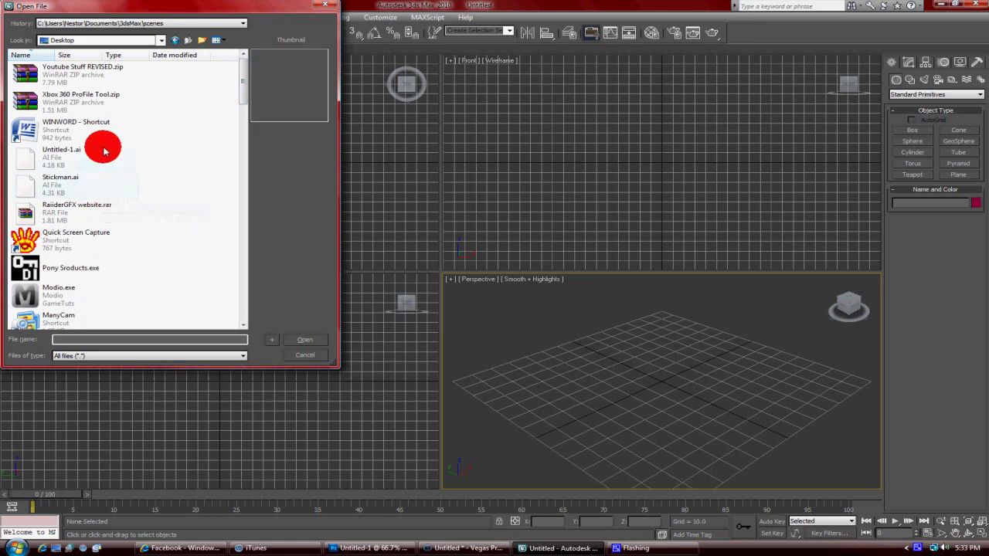
pyautogui.doubleClick(78, 171)
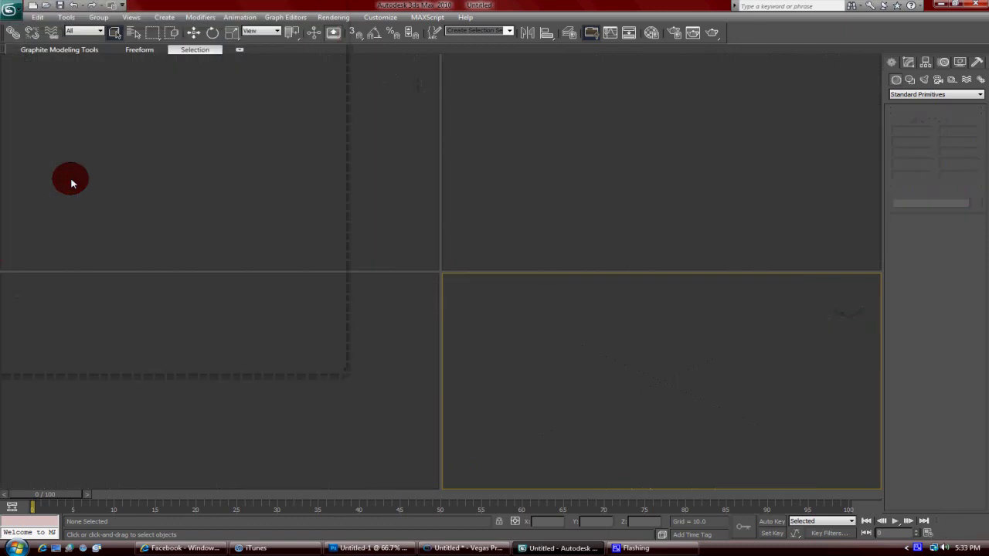
pyautogui.click(523, 293)
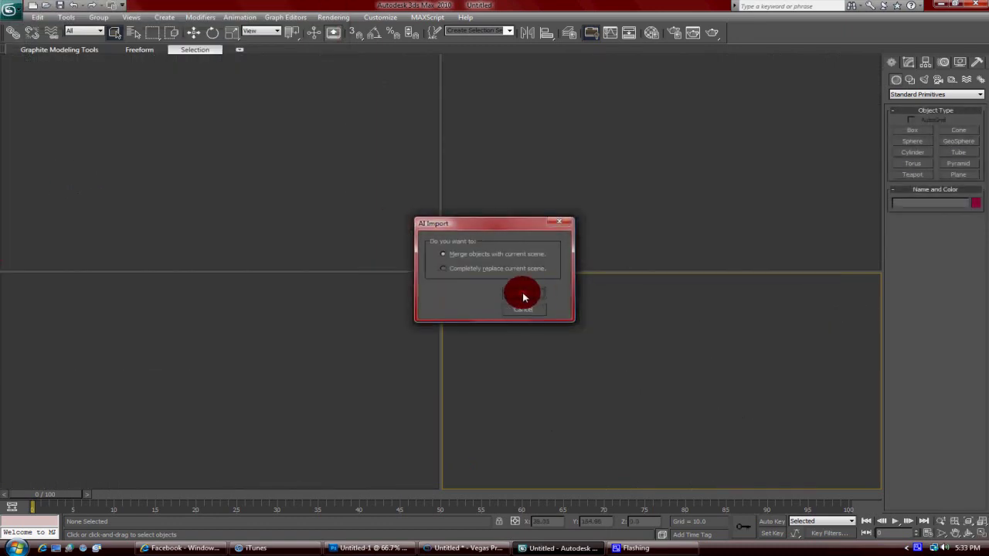
pyautogui.click(527, 297)
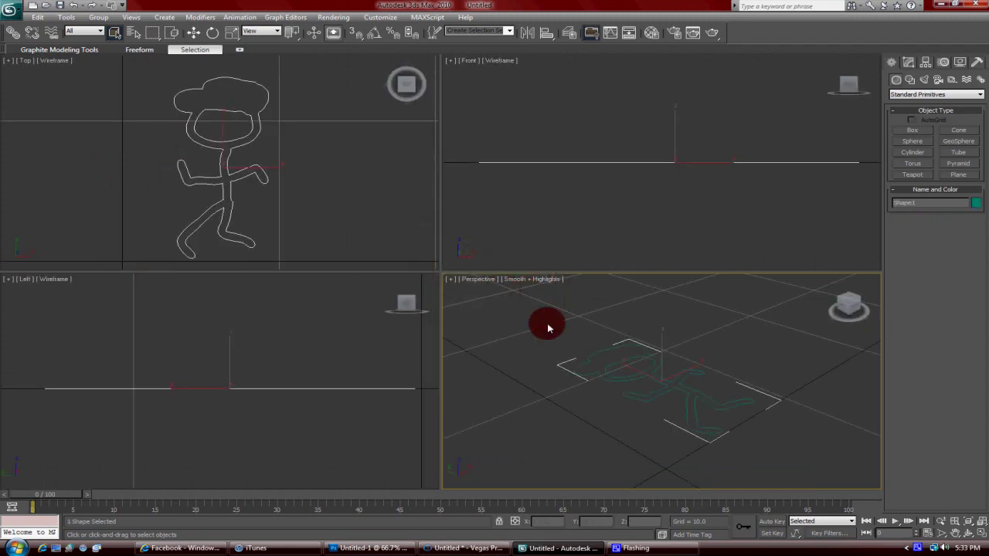
# Add an Extrude modifier with Amount 20 to Shape1 and orbit the Perspective view
pyautogui.click(909, 63)
pyautogui.click(978, 91)
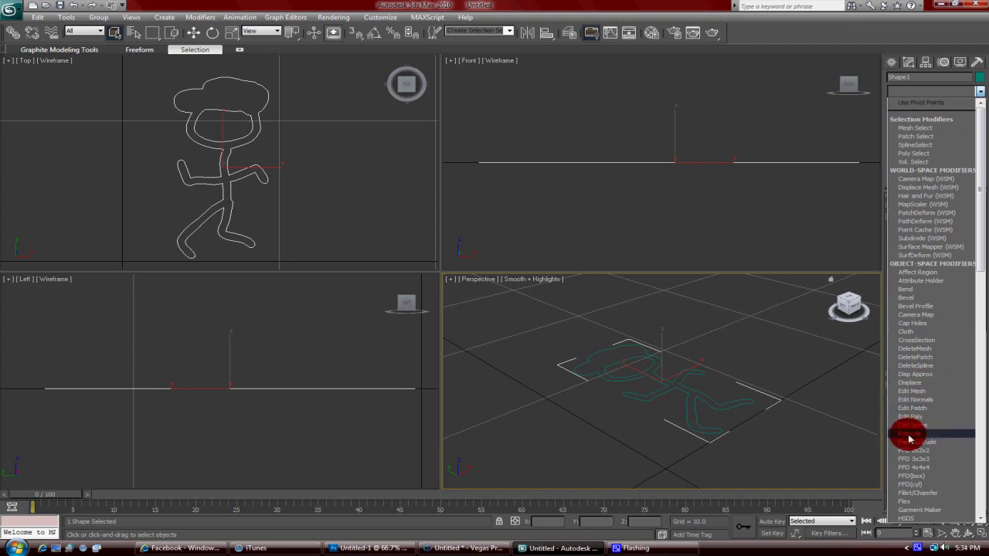
pyautogui.click(909, 434)
pyautogui.click(949, 214)
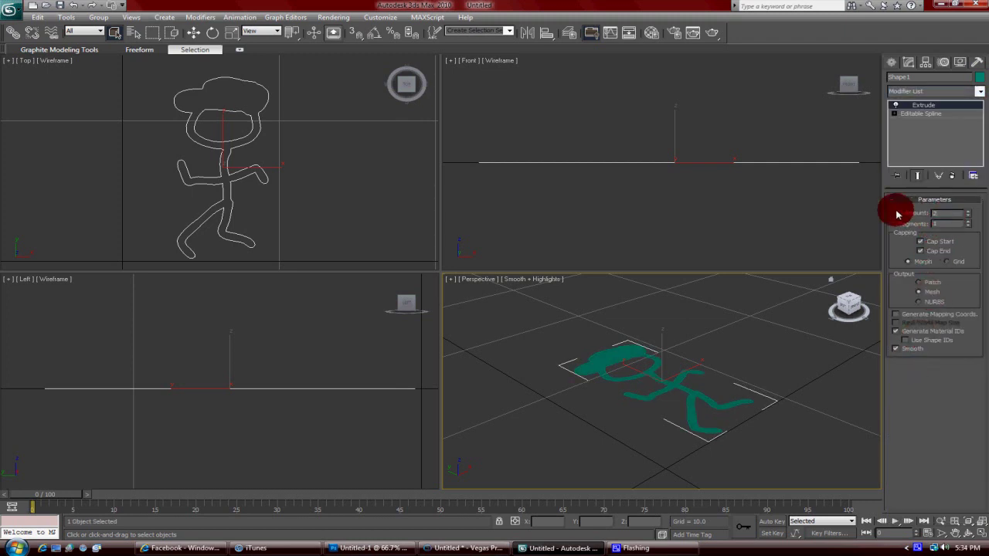
pyautogui.write('20')
pyautogui.press('Return')
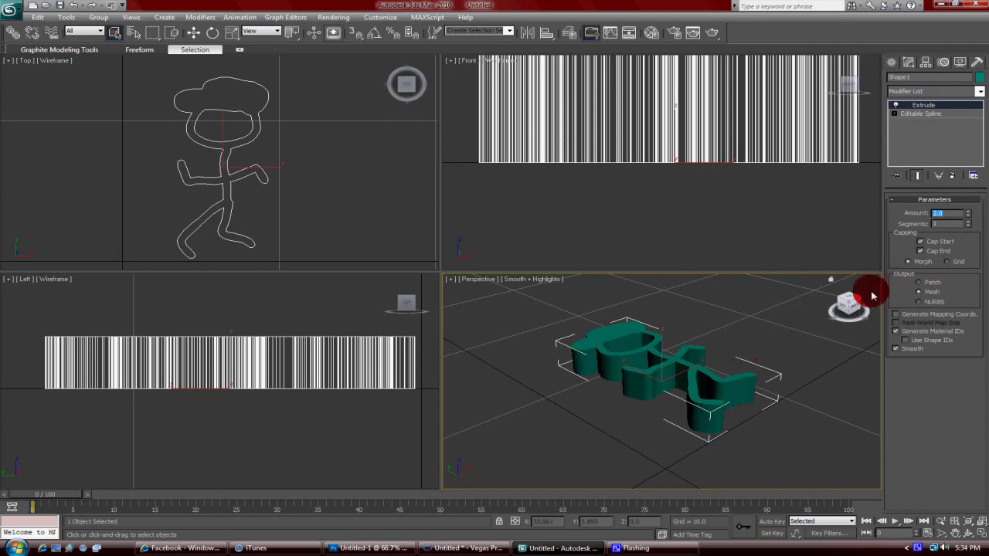
pyautogui.moveTo(851, 301); pyautogui.dragTo(842, 290)
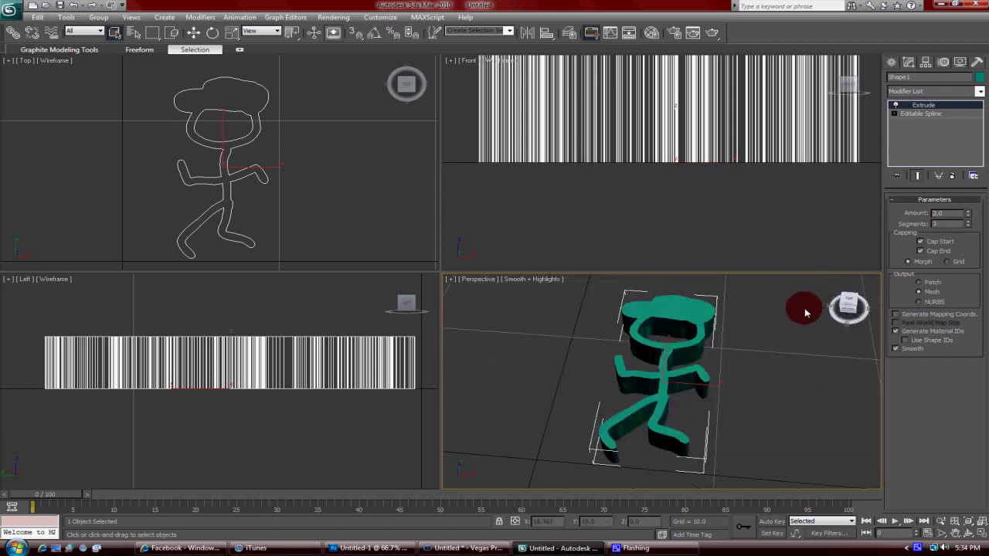
pyautogui.moveTo(804, 313)
pyautogui.keyDown('alt'); pyautogui.mouseDown(button='middle')
pyautogui.moveTo(812, 324)
pyautogui.moveTo(832, 302)
pyautogui.moveTo(868, 475)
pyautogui.moveTo(812, 460)
pyautogui.moveTo(739, 278)
pyautogui.moveTo(801, 296)
pyautogui.moveTo(819, 308)
pyautogui.moveTo(812, 312)
pyautogui.moveTo(822, 301)
pyautogui.mouseUp(button='middle'); pyautogui.keyUp('alt')
pyautogui.click(980, 94)
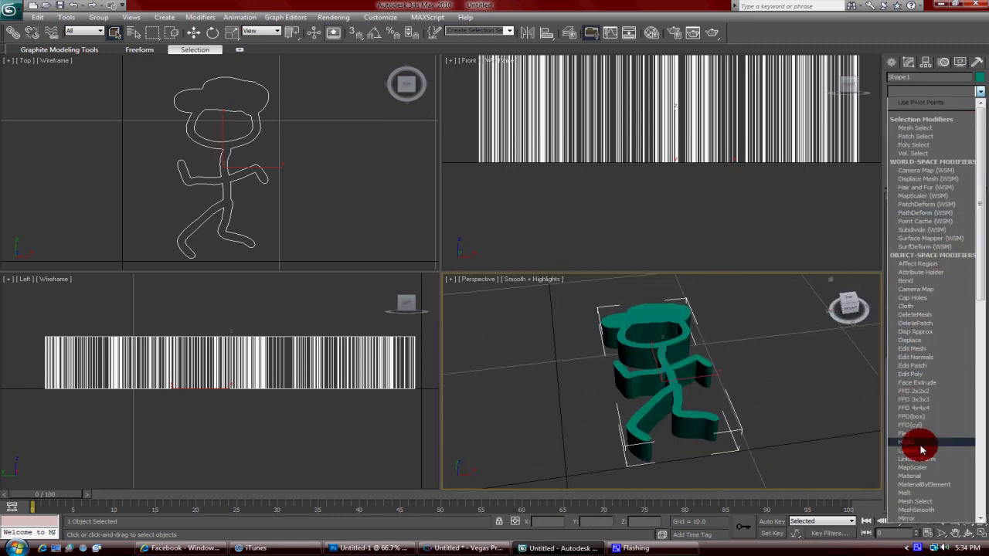
# Try a MeshSmooth modifier, undo it, and view the figure from the Front
pyautogui.scroll(-5, 923, 433)
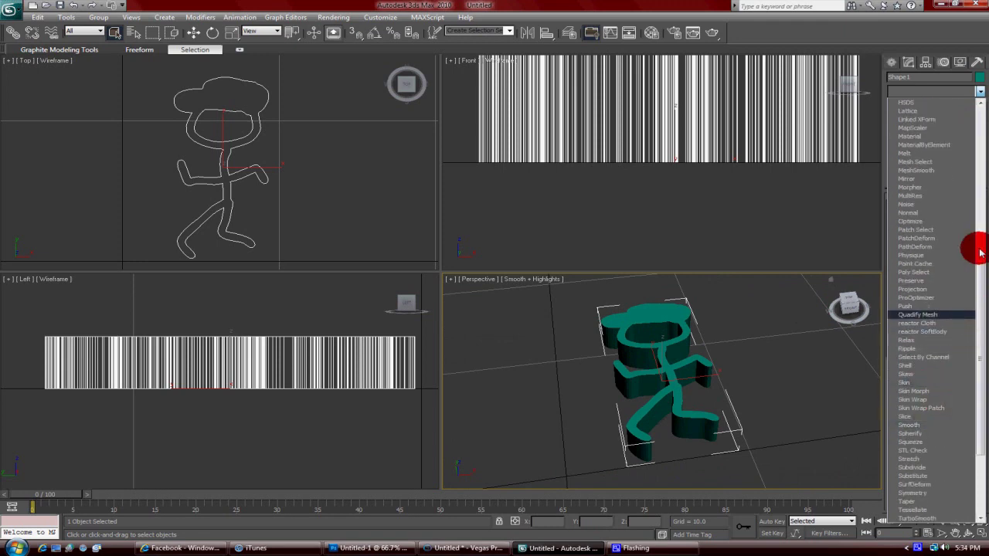
pyautogui.click(946, 170)
pyautogui.hotkey('ctrl', 'z')
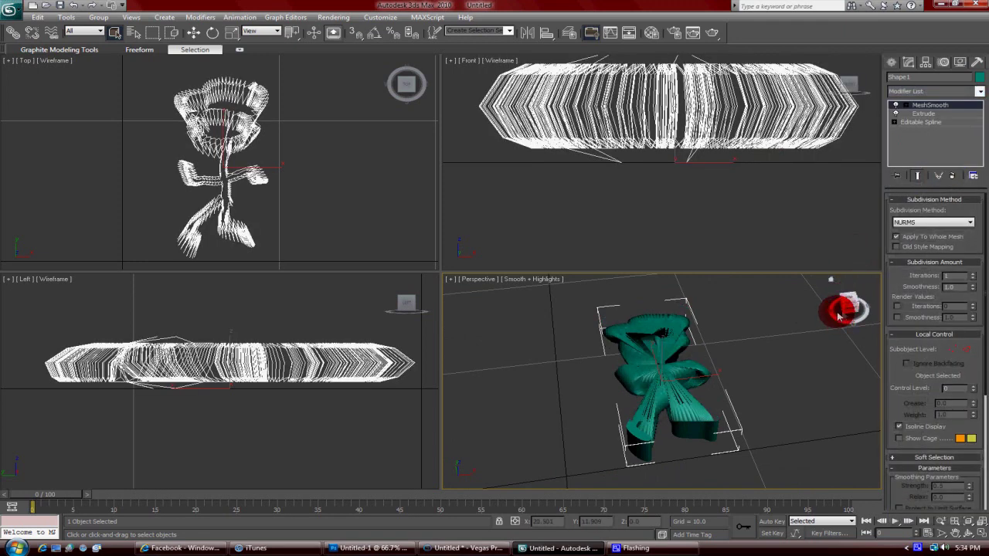
pyautogui.click(850, 303)
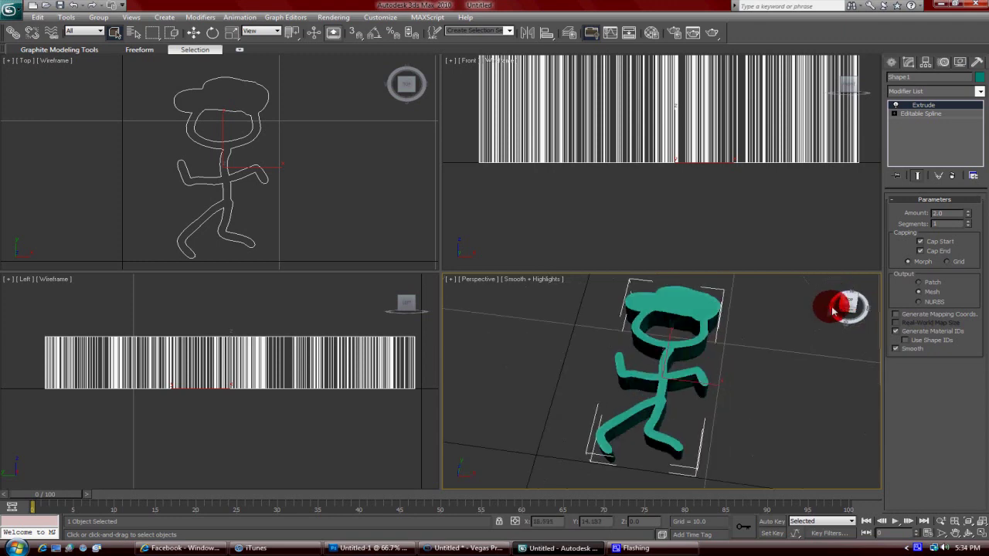
# Create Plane01 in the Top view and uniformly scale it to fill the Perspective view
pyautogui.click(893, 62)
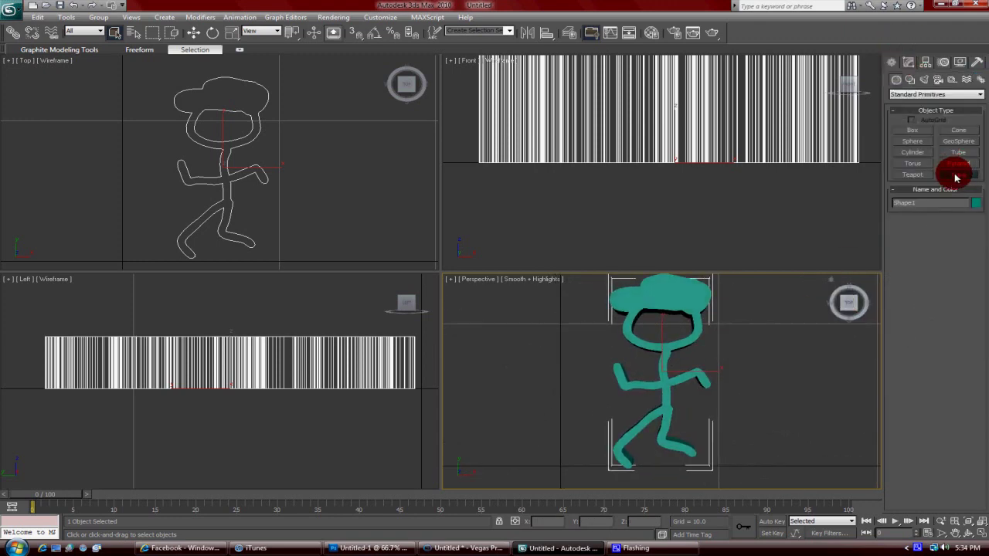
pyautogui.click(956, 174)
pyautogui.scroll(-2, 117, 100)
pyautogui.moveTo(132, 79); pyautogui.dragTo(183, 134)
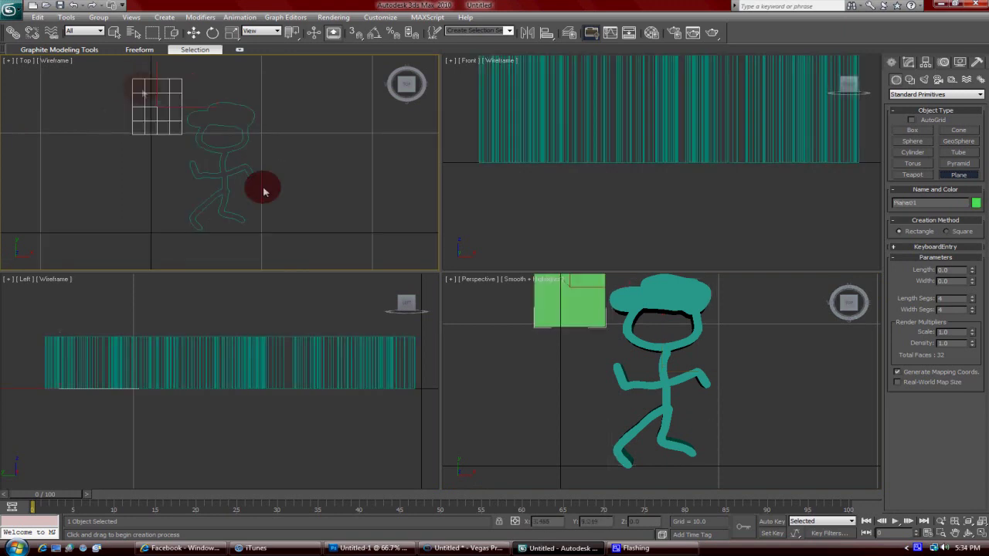
pyautogui.moveTo(262, 192); pyautogui.dragTo(337, 260)
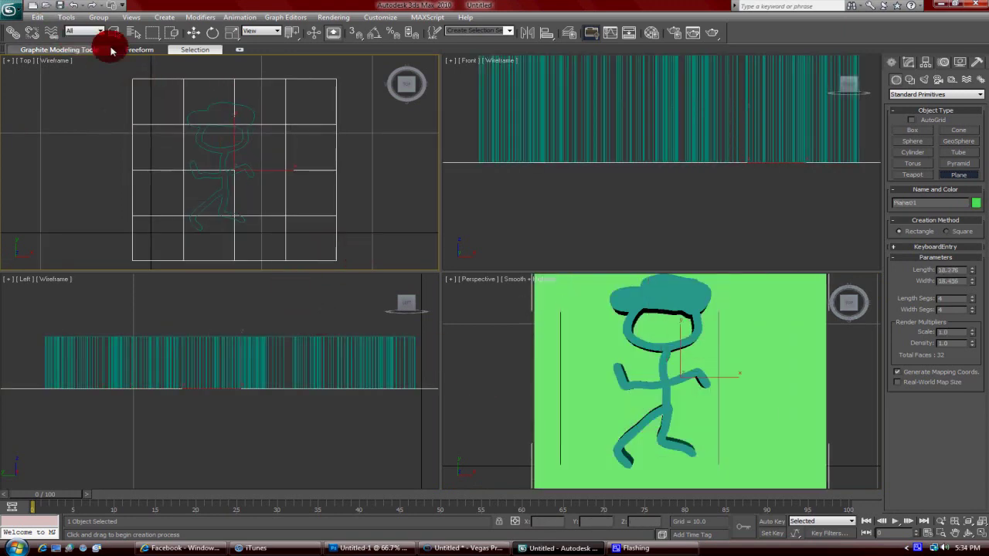
pyautogui.click(231, 34)
pyautogui.moveTo(252, 142); pyautogui.dragTo(302, 116)
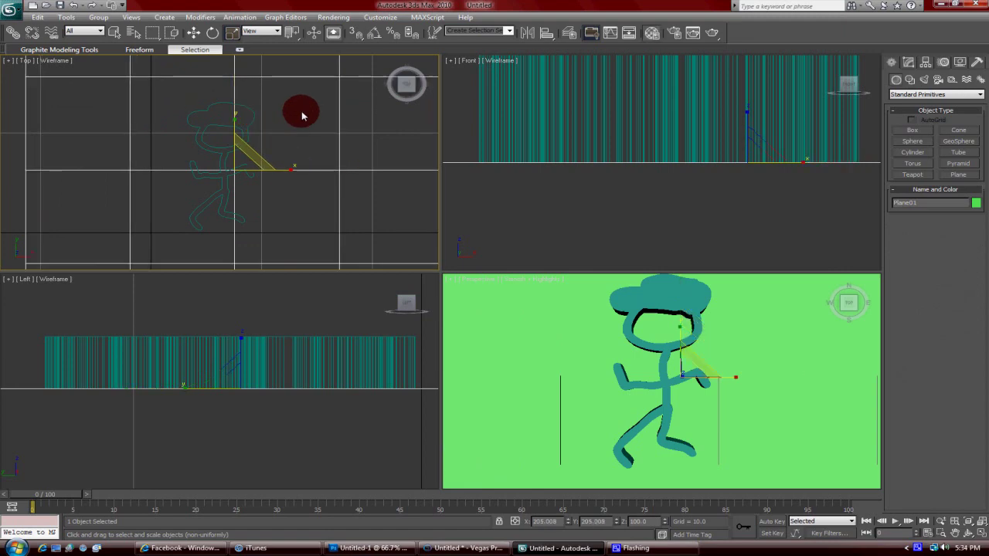
pyautogui.press('m')
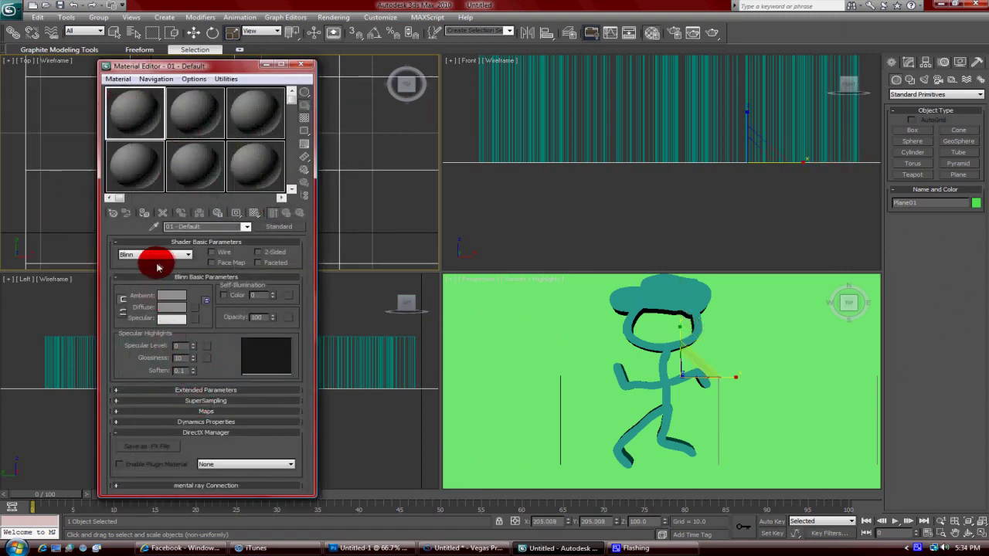
# Assign the plane a Multi-Layer material with a black diffuse colour
pyautogui.click(151, 255)
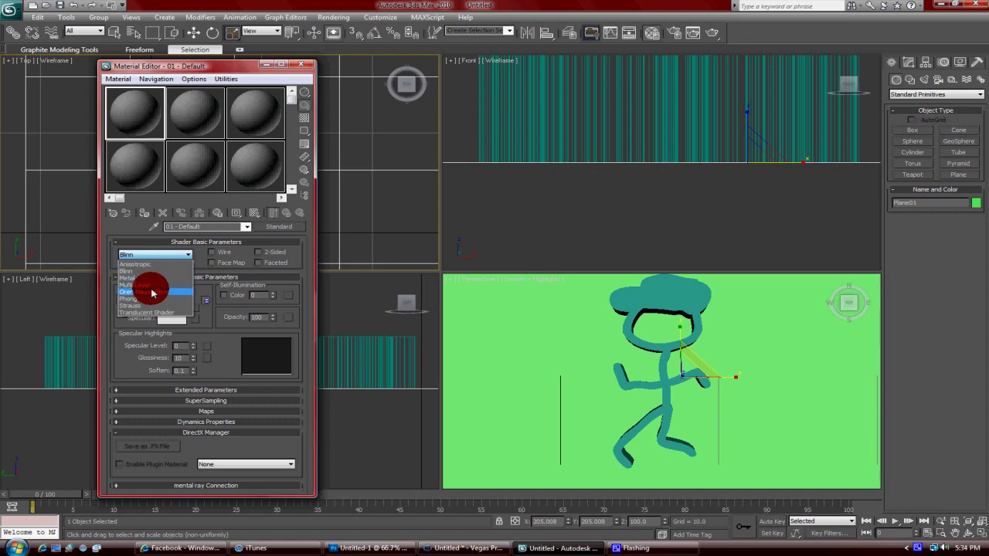
pyautogui.click(151, 287)
pyautogui.click(170, 311)
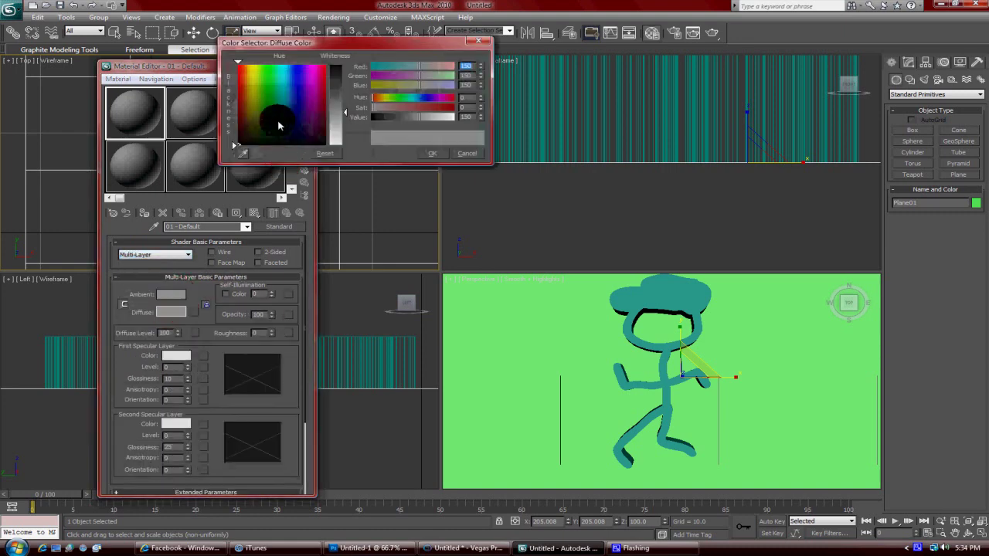
pyautogui.moveTo(335, 87); pyautogui.dragTo(335, 63)
pyautogui.click(432, 153)
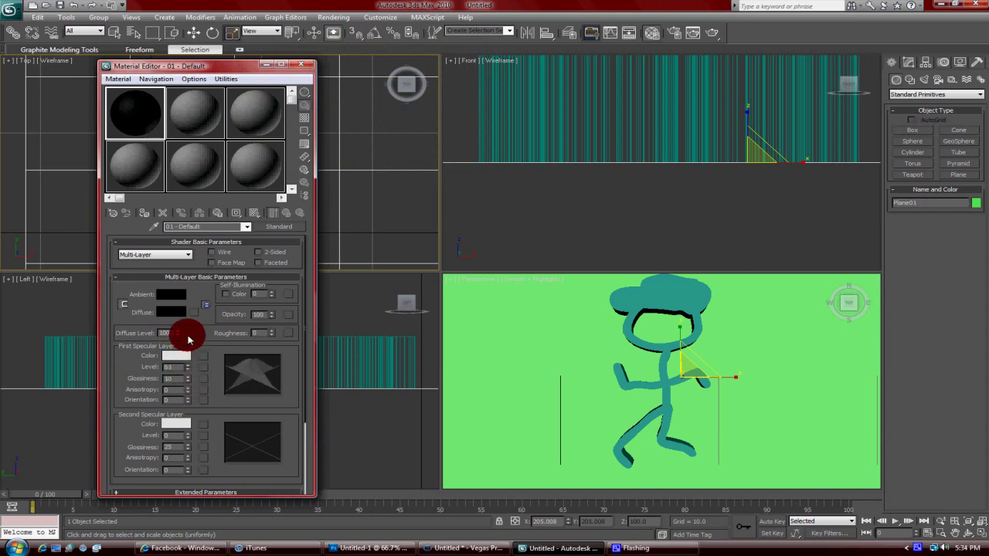
pyautogui.click(470, 283)
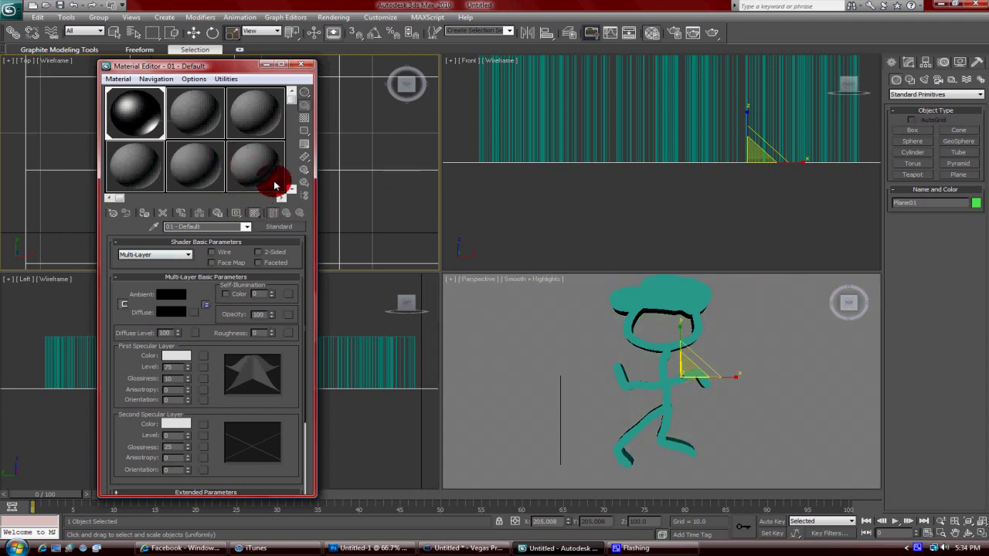
pyautogui.click(175, 110)
pyautogui.click(158, 309)
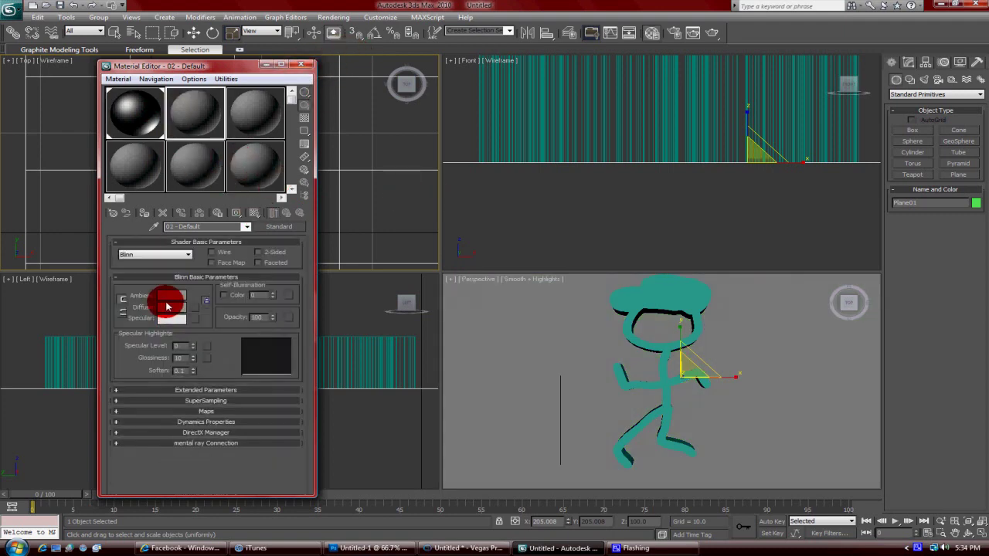
# Tune the second slot's diffuse from salmon to a saturated dark red, then close the editor
pyautogui.click(411, 67)
pyautogui.click(285, 81)
pyautogui.click(238, 70)
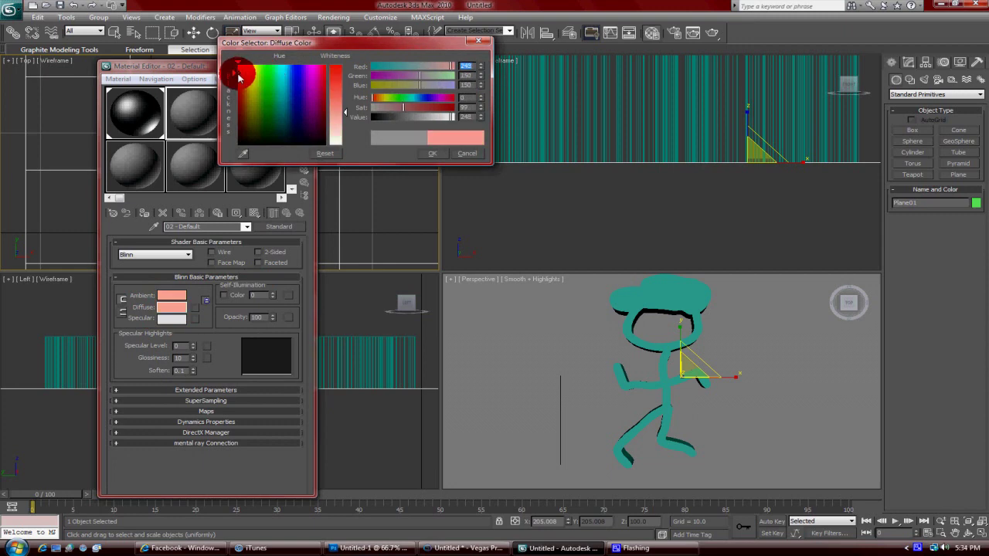
pyautogui.click(334, 70)
pyautogui.moveTo(333, 70); pyautogui.dragTo(335, 63)
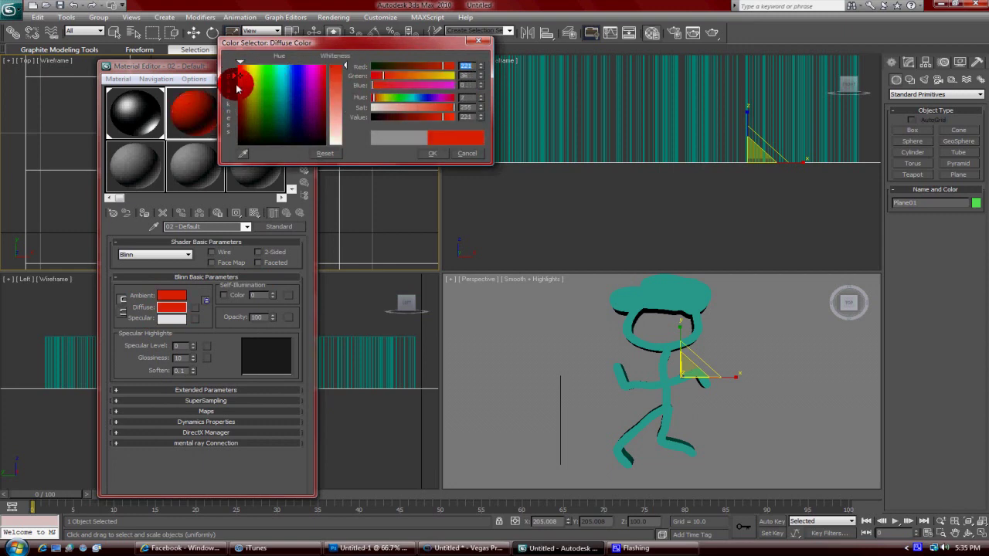
pyautogui.moveTo(237, 89); pyautogui.dragTo(646, 295)
pyautogui.click(432, 153)
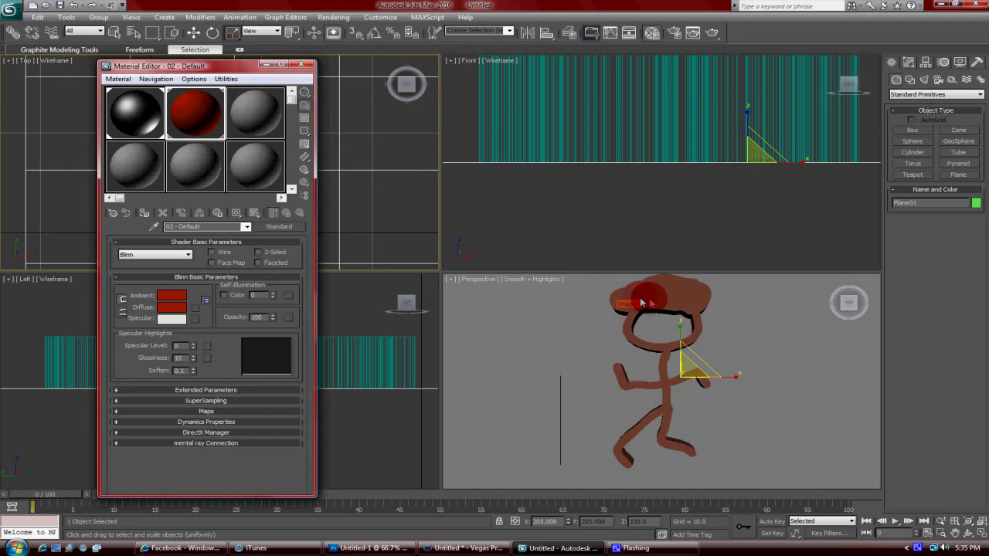
pyautogui.click(305, 70)
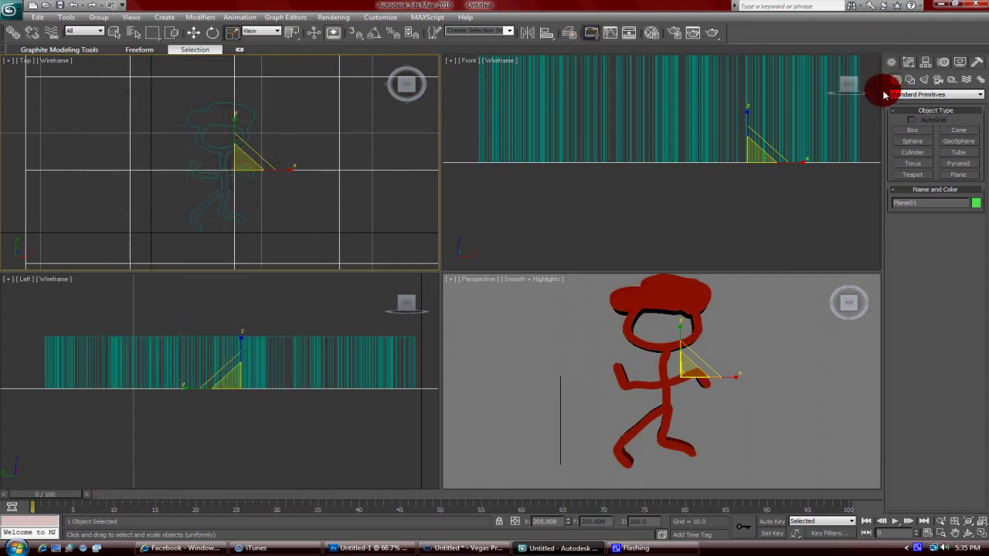
# Dismiss the Material Editor and choose the Standard Omni light type
pyautogui.press('m')
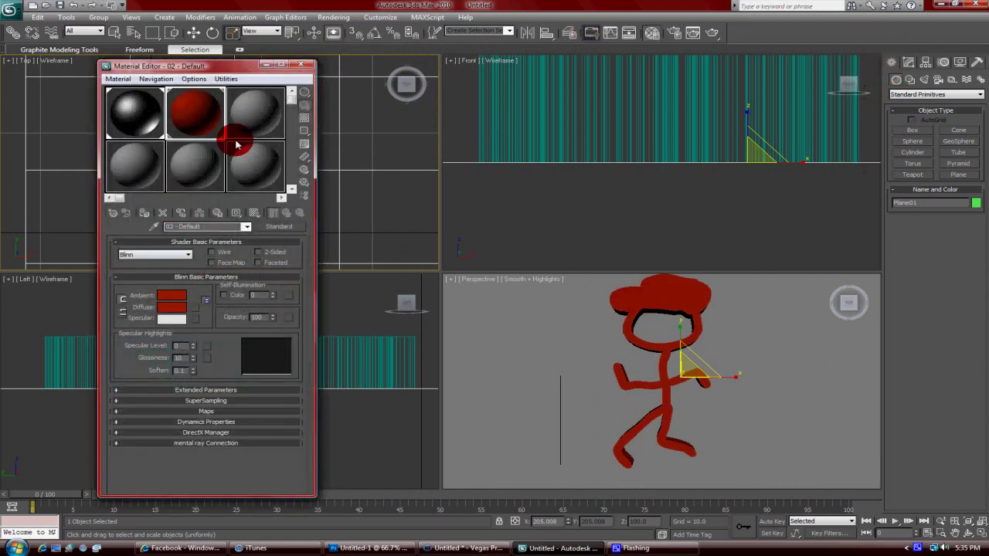
pyautogui.click(307, 66)
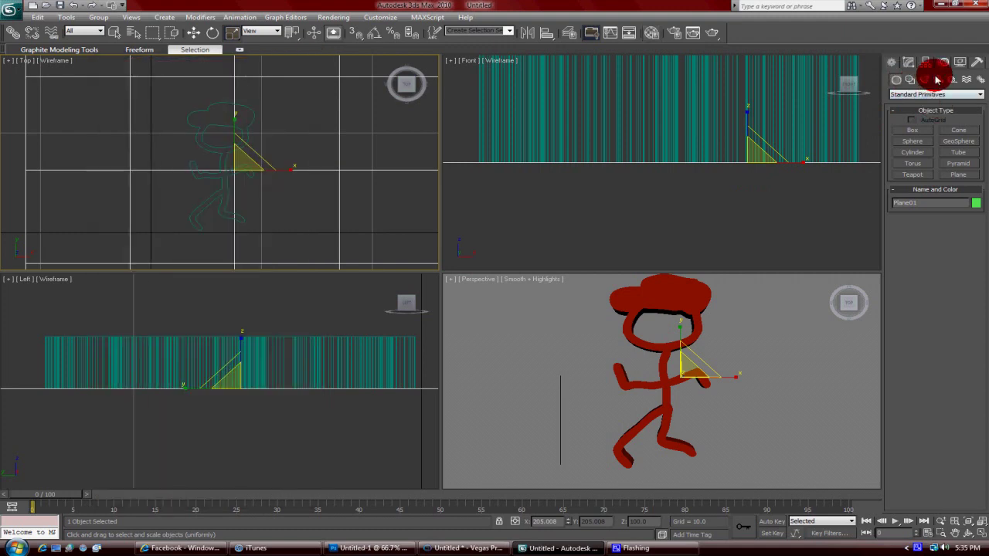
pyautogui.click(929, 79)
pyautogui.click(917, 95)
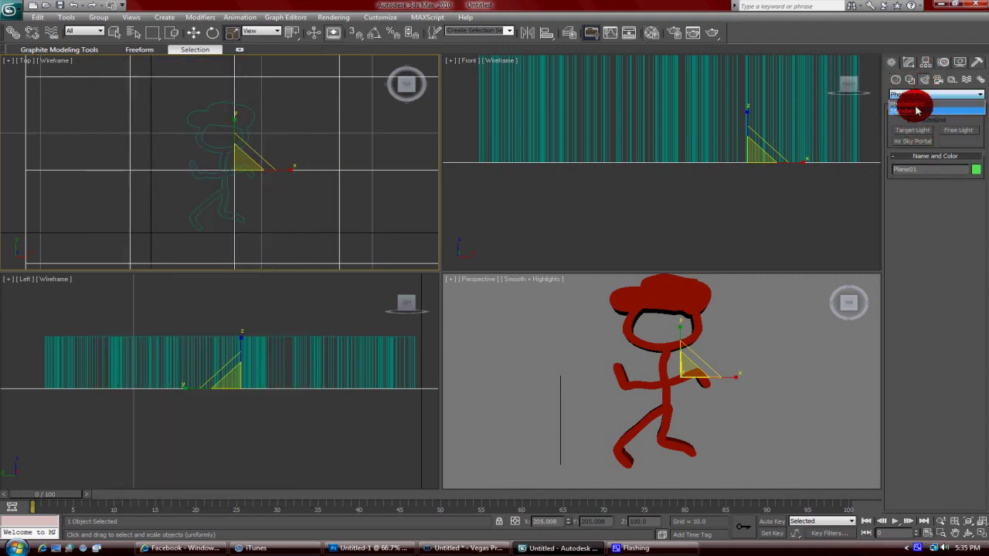
pyautogui.click(909, 111)
pyautogui.click(913, 152)
# Place Omni01 over the figure in the Top view and raise it high in the Front view
pyautogui.click(215, 158)
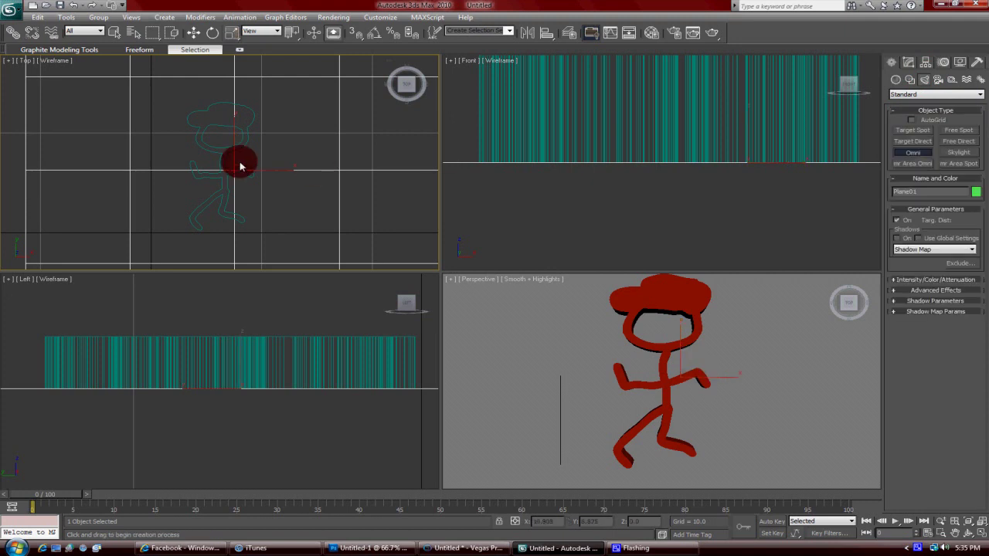
pyautogui.click(193, 33)
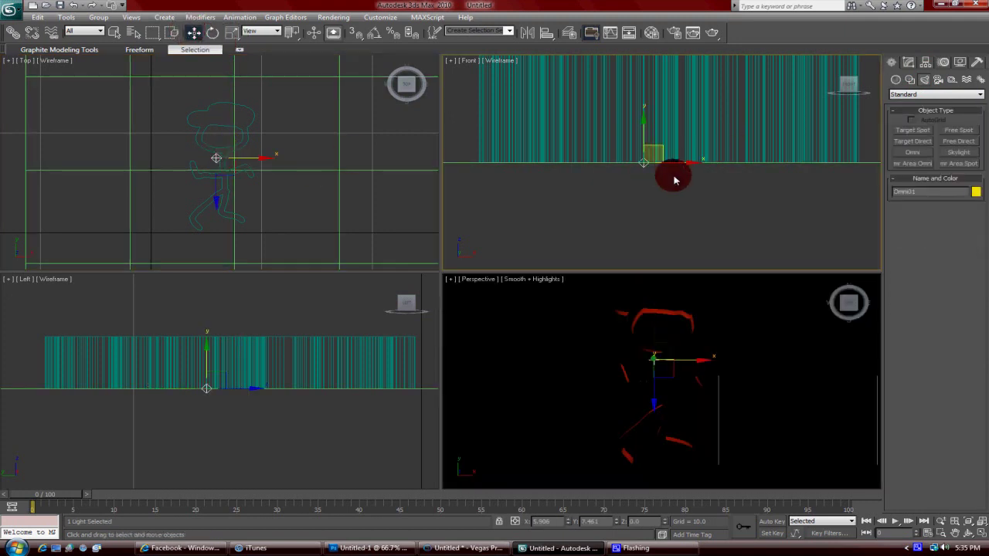
pyautogui.scroll(-5, 670, 178)
pyautogui.scroll(-2, 665, 155)
pyautogui.moveTo(659, 126); pyautogui.dragTo(651, 34)
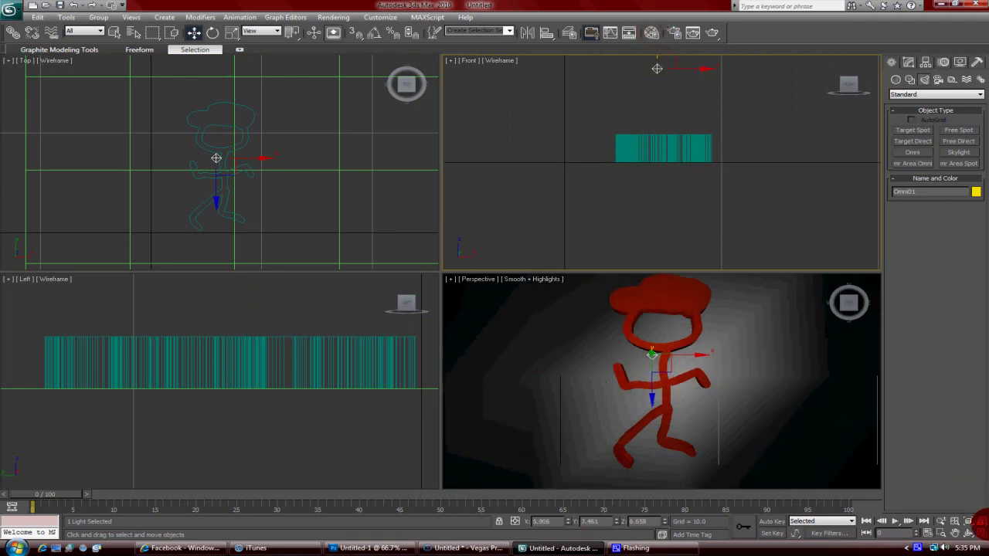
# Select the plane, maximize the Perspective viewport, and orbit with the ViewCube around the red figure
pyautogui.click(822, 460)
pyautogui.click(980, 532)
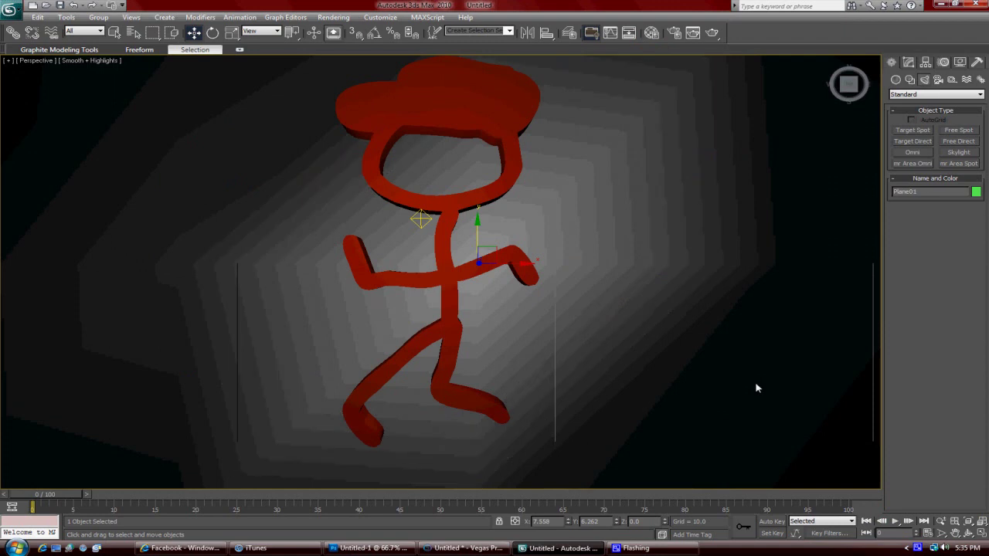
pyautogui.moveTo(850, 86)
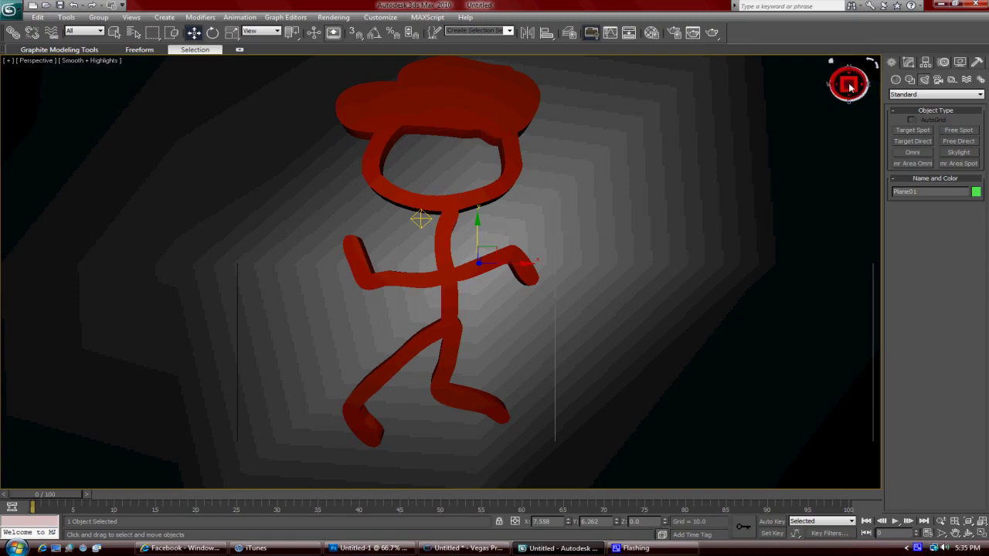
pyautogui.moveTo(850, 87); pyautogui.dragTo(823, 68)
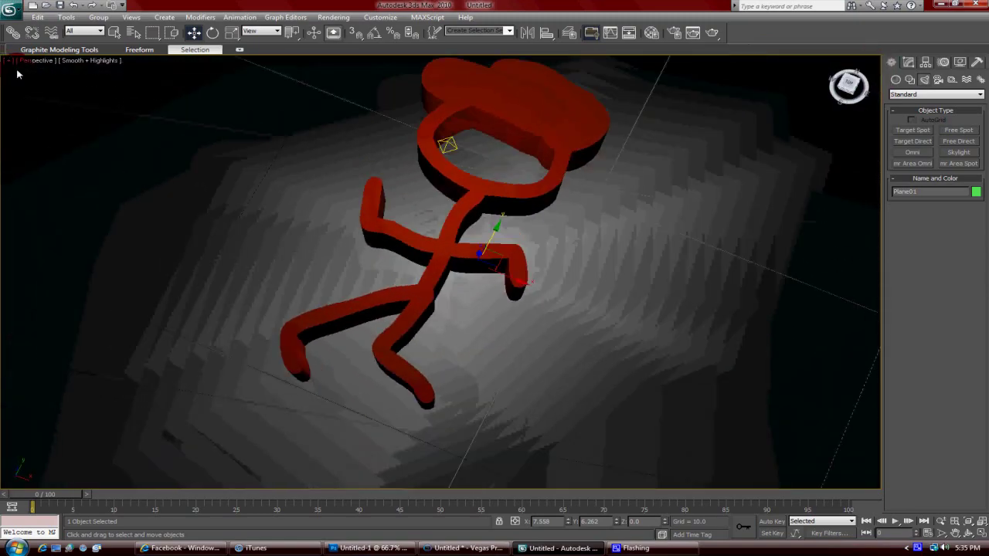
pyautogui.moveTo(18, 74); pyautogui.dragTo(767, 67)
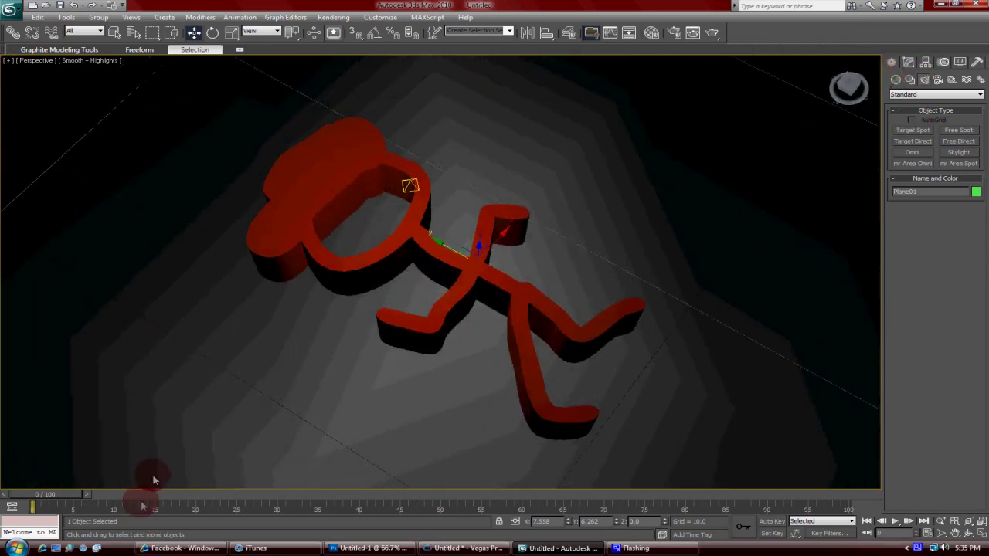